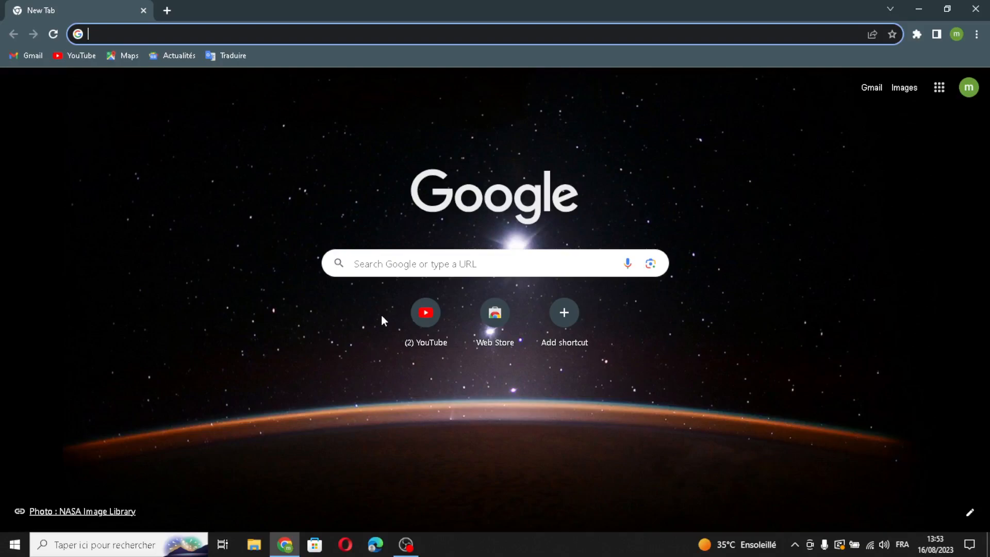
- Go to durable.co and sign in to reach the list of businesses
key("Return")
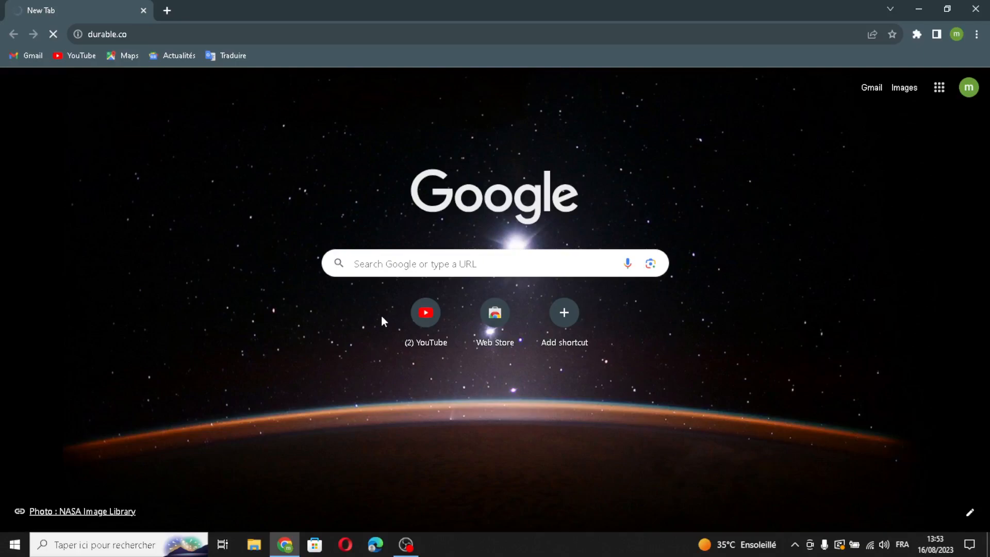
mouse_move(186, 554)
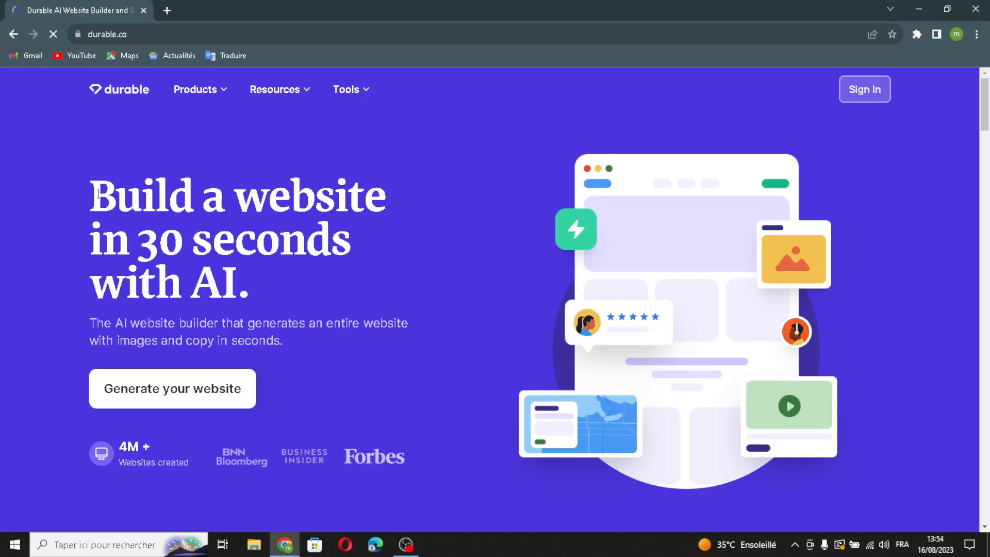
left_click_drag(95, 189, 238, 292)
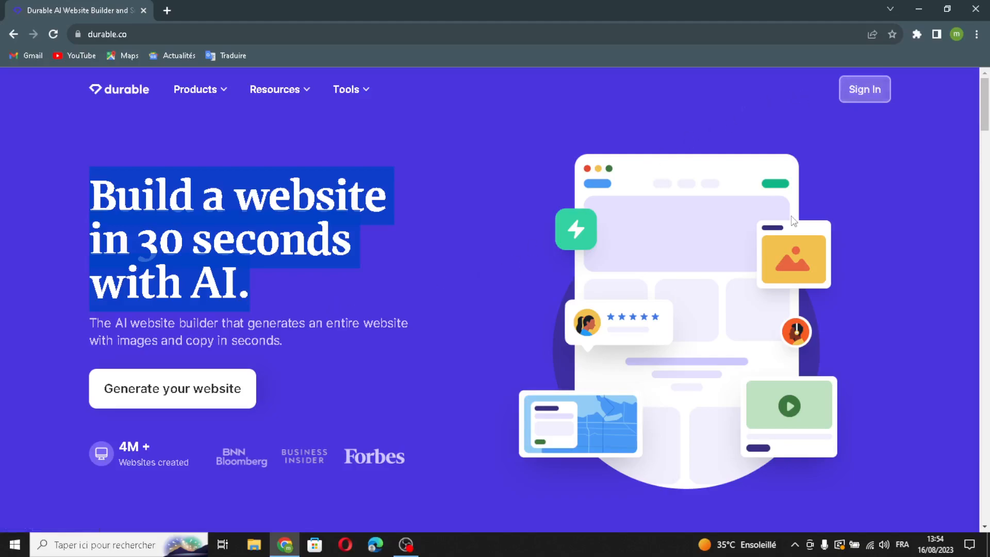
left_click(877, 101)
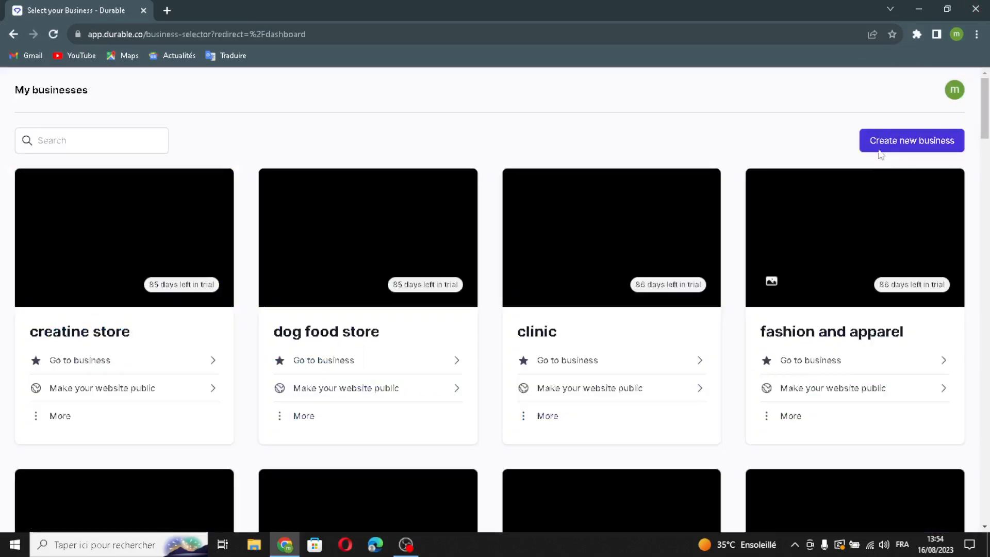
- Start creating a new business and name it KidCrafts Delight
left_click(892, 144)
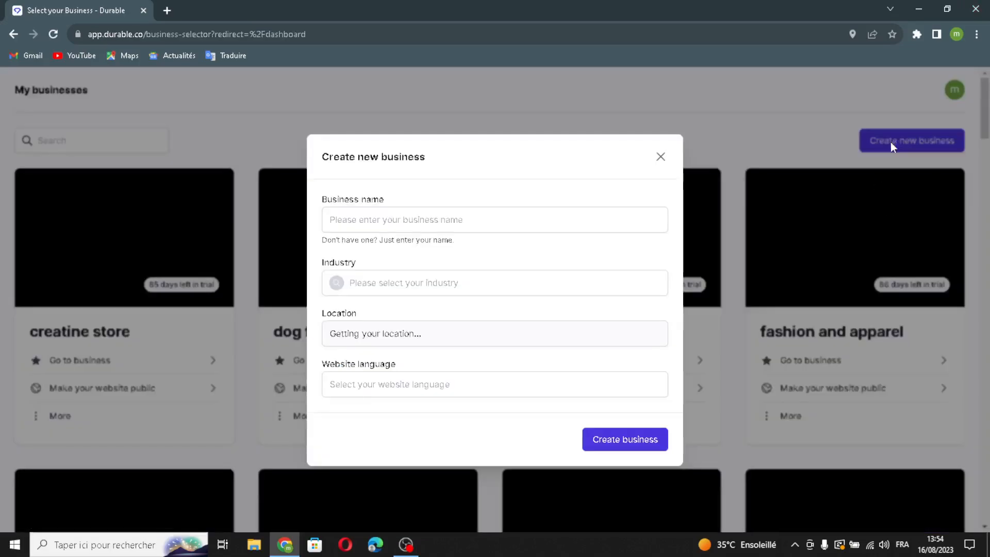
left_click(598, 216)
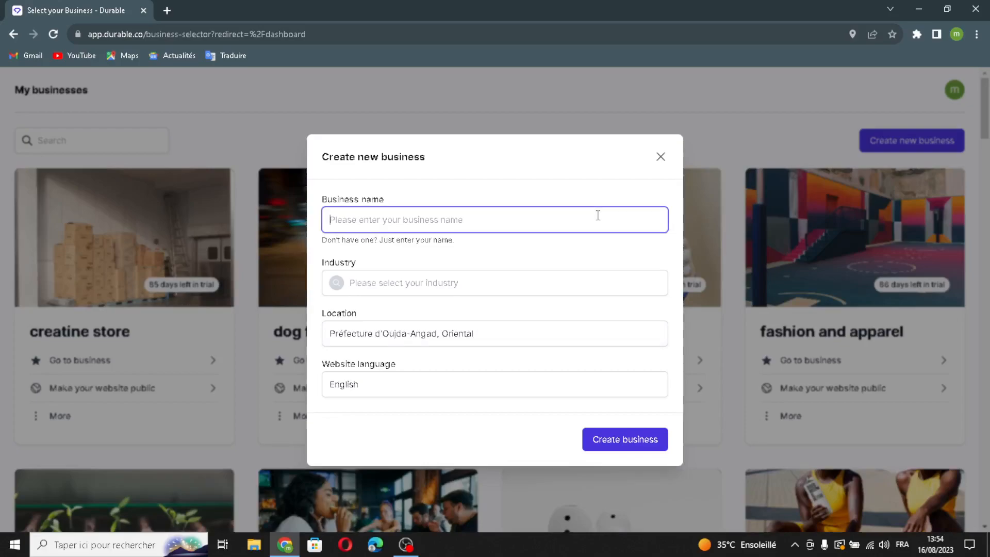
type("KidCrafts Delight")
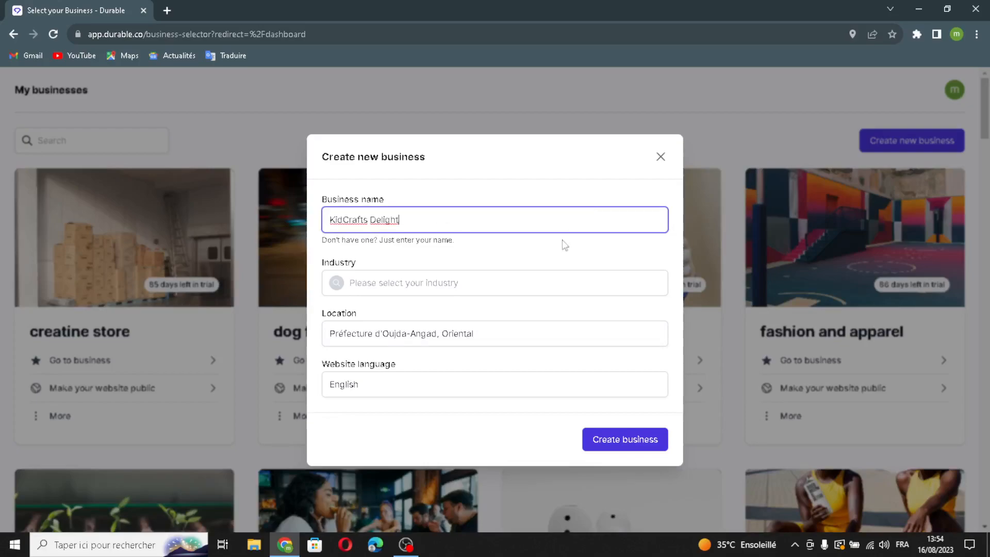
- Set the industry to "personalized children's product", keep English as the website language, and create the business
left_click(500, 280)
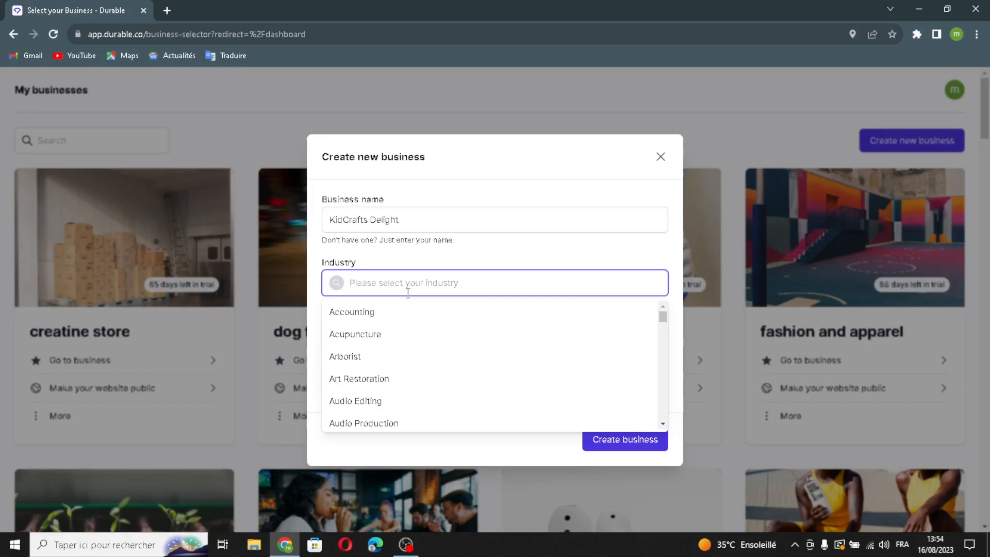
type("persona")
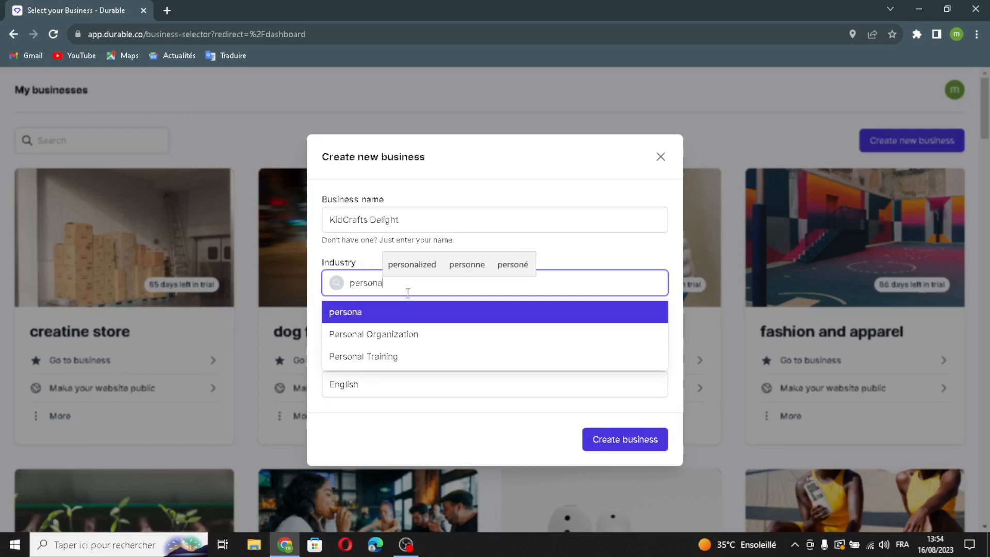
type("lized c")
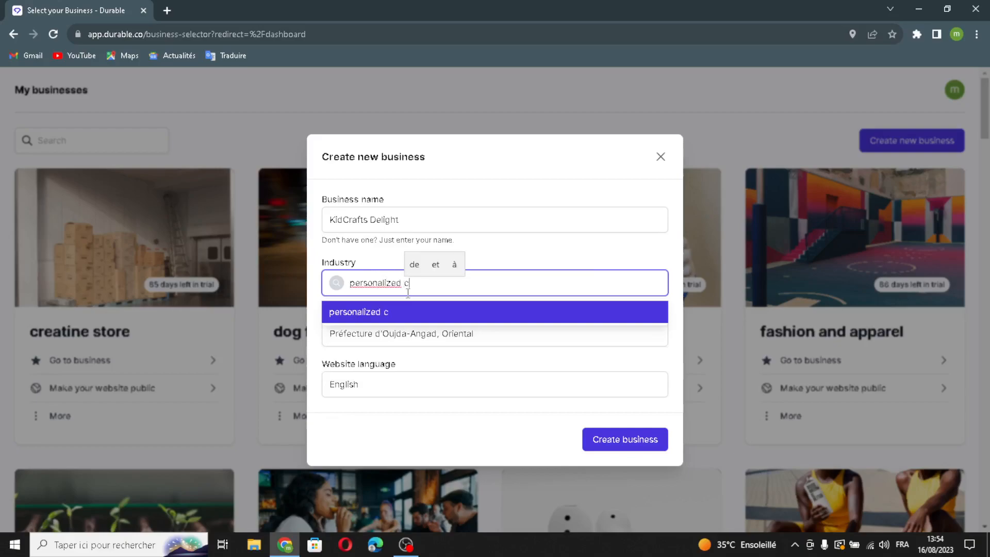
type("hildren' pro")
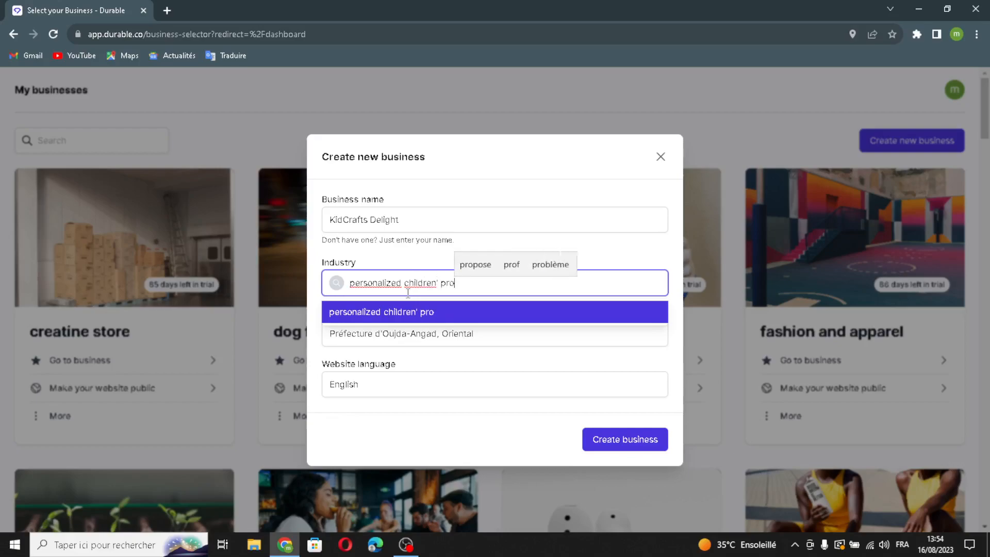
type("duct")
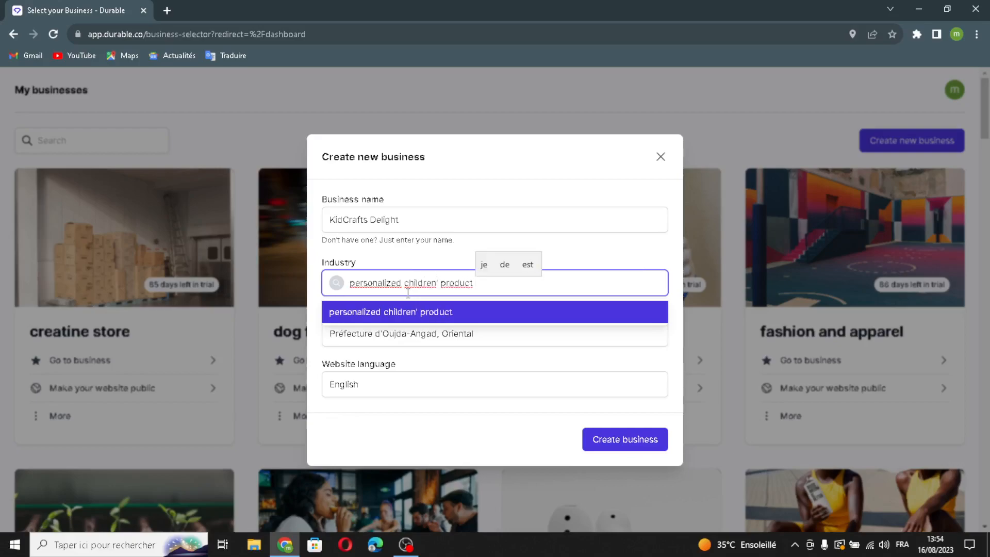
left_click(478, 376)
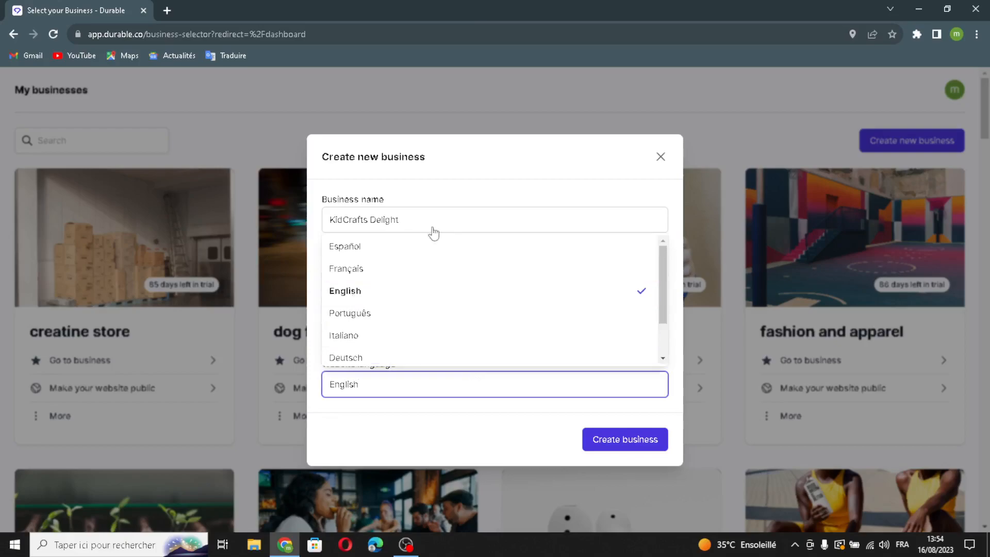
left_click(443, 282)
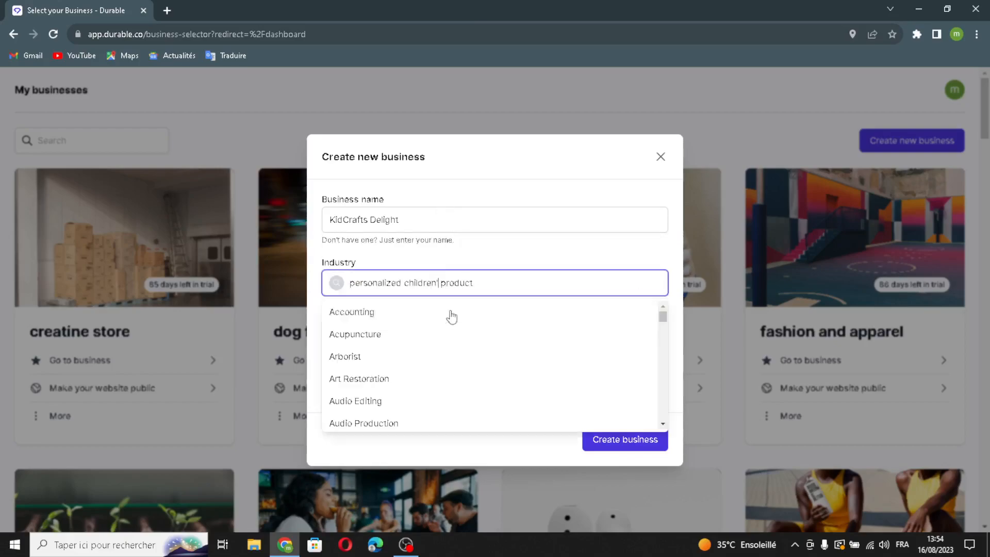
type("s")
left_click(547, 240)
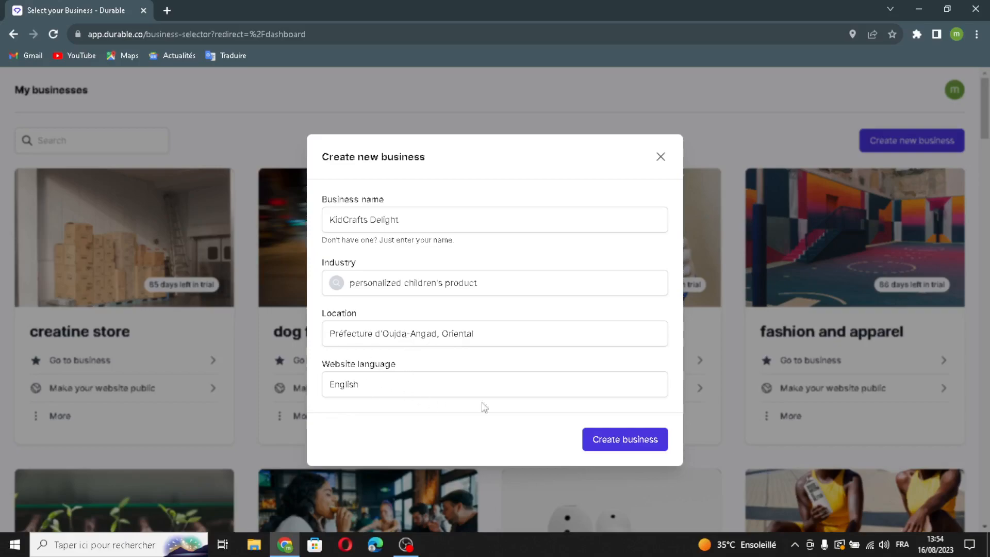
left_click(624, 440)
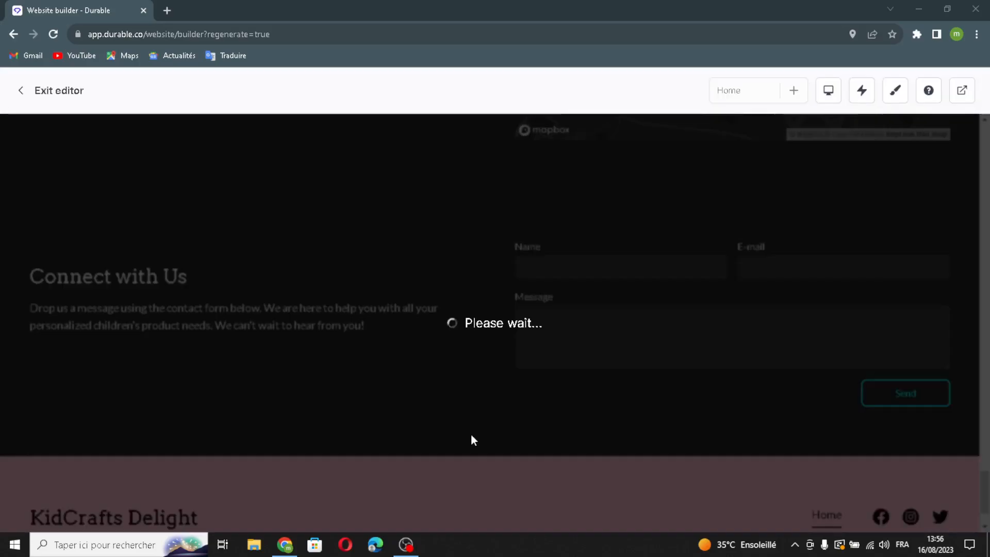
- Open the generated site's header for editing and enable replacing the company name with a logo
scroll(484, 416, "up", 15)
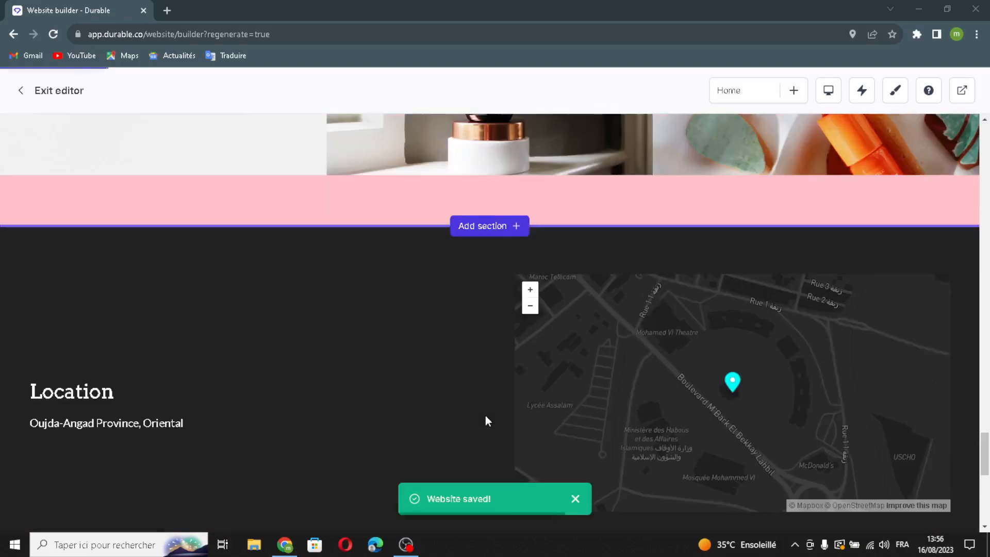
scroll(485, 415, "up", 10)
scroll(485, 416, "up", 15)
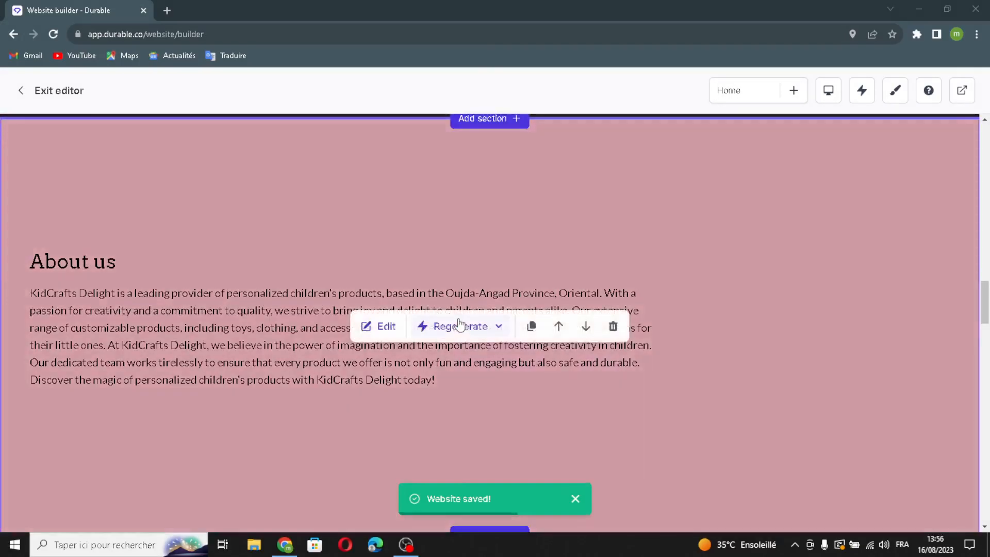
scroll(422, 194, "up", 7)
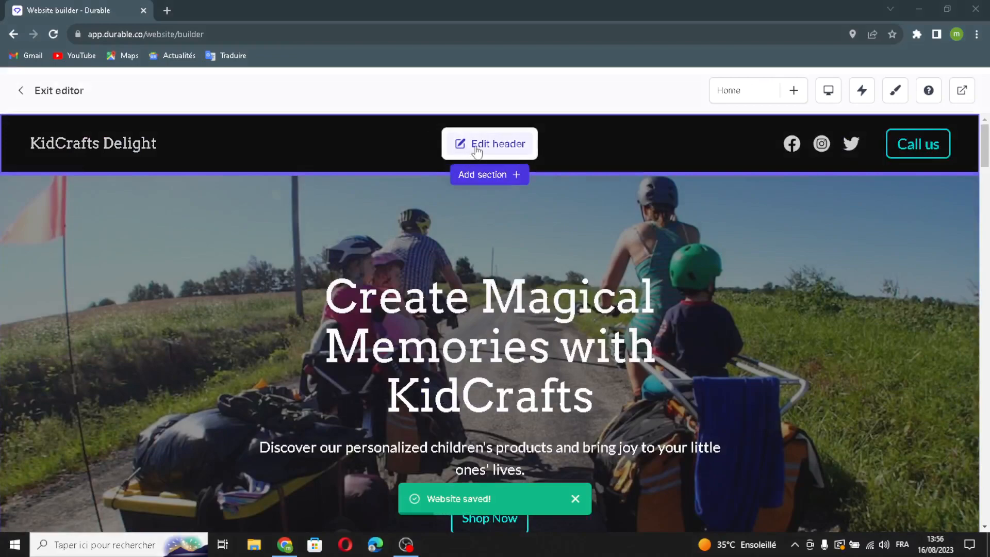
left_click(477, 147)
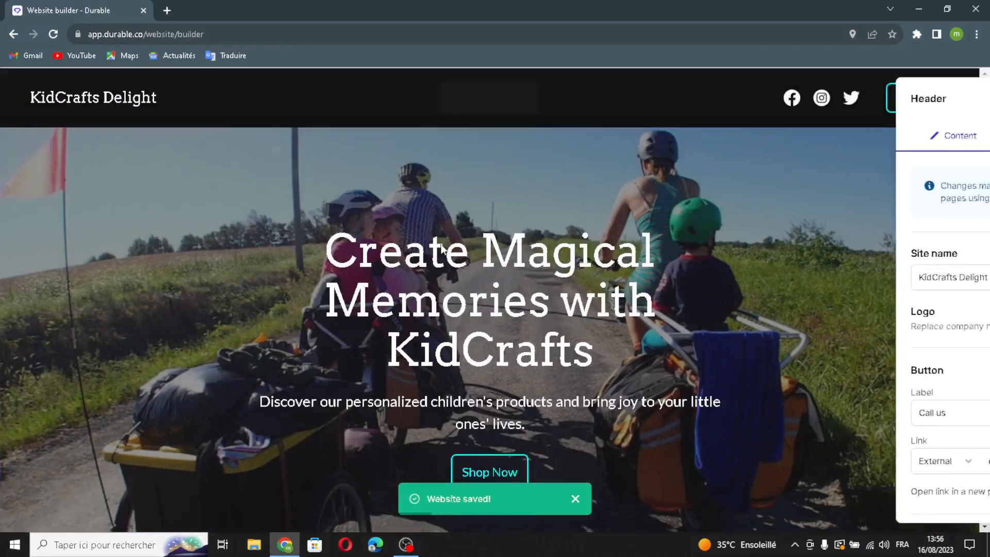
left_click_drag(866, 278, 685, 323)
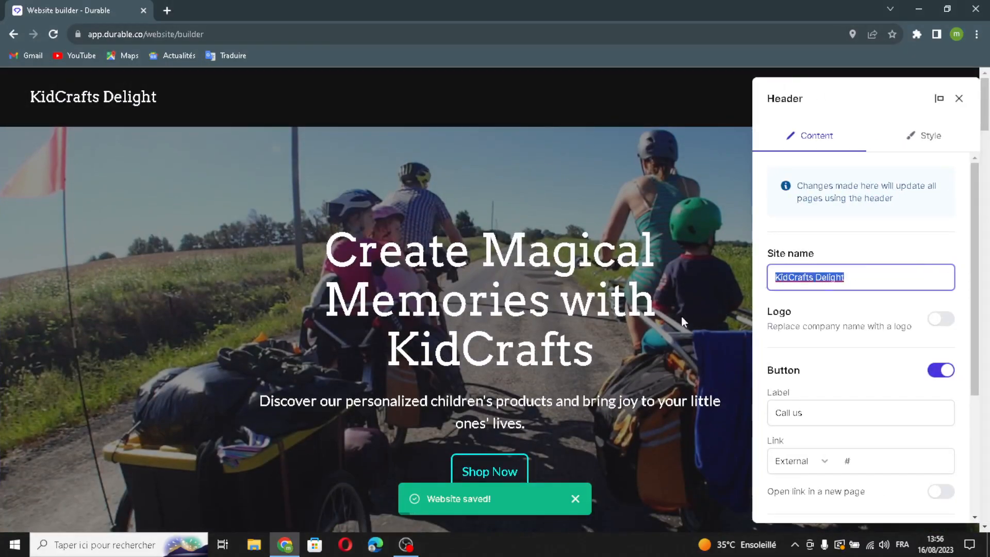
left_click(939, 324)
- Examine the header's logo upload, button label and link, and social links settings
scroll(825, 361, "down", 2)
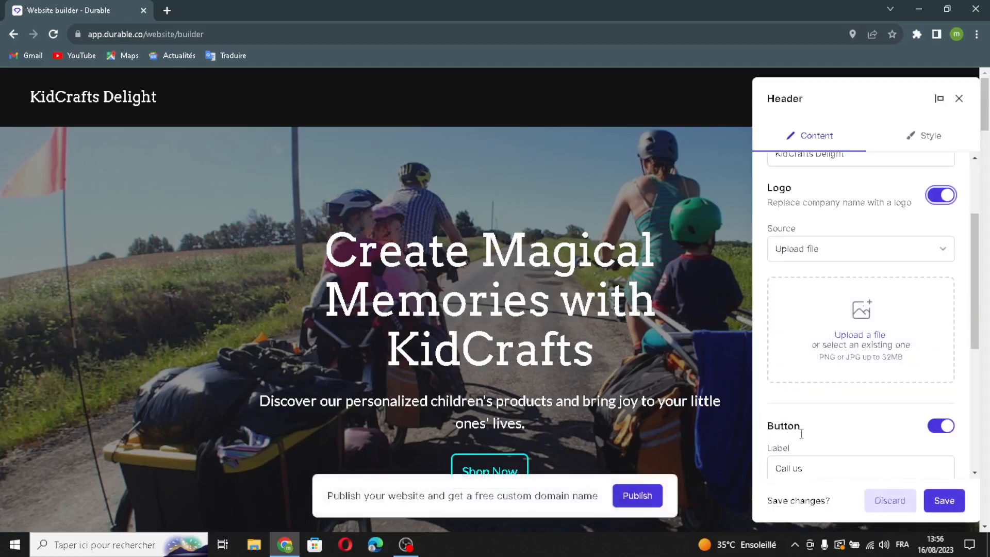
scroll(846, 449, "down", 1)
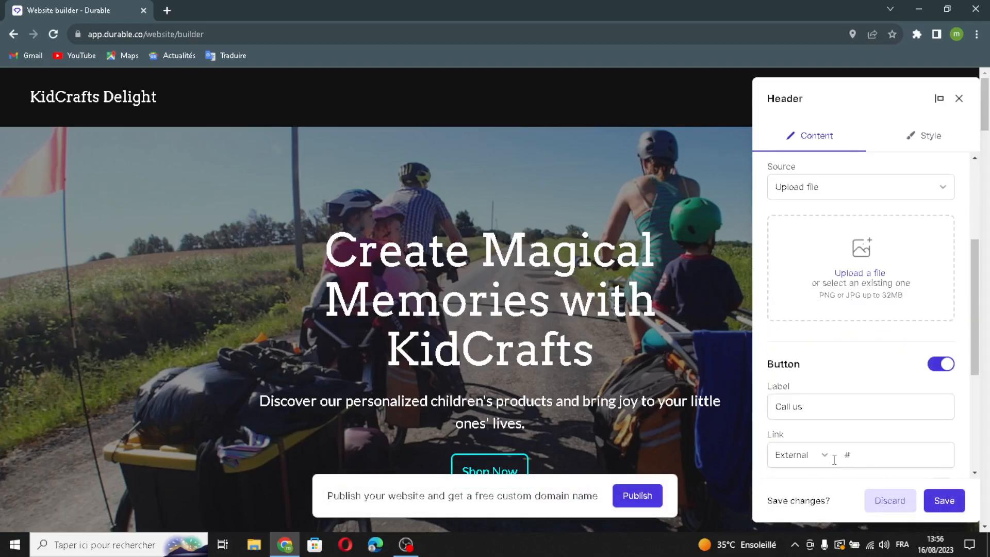
left_click_drag(851, 405, 642, 407)
scroll(895, 413, "down", 3)
left_click(910, 267)
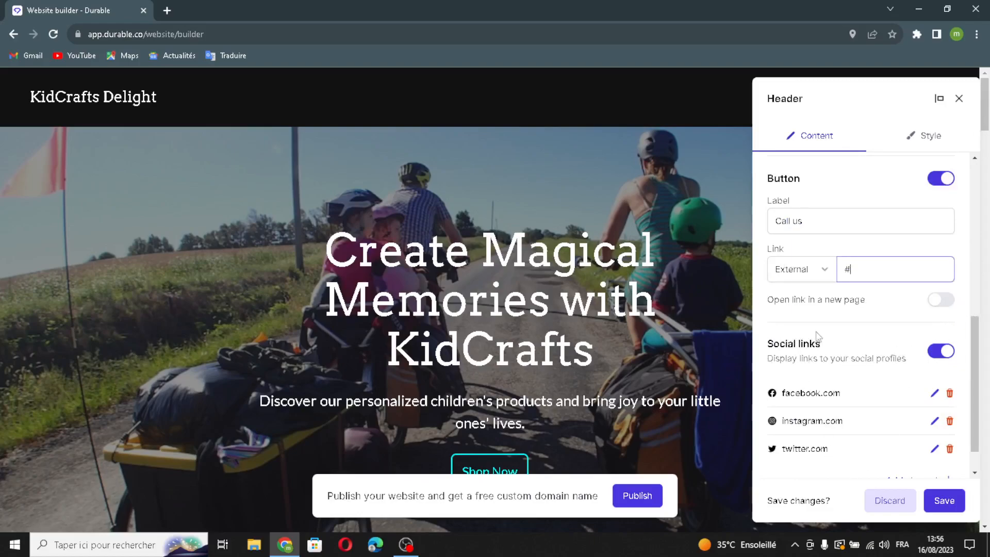
mouse_move(910, 360)
left_mouse_down()
mouse_move(807, 359)
mouse_move(918, 362)
left_mouse_up()
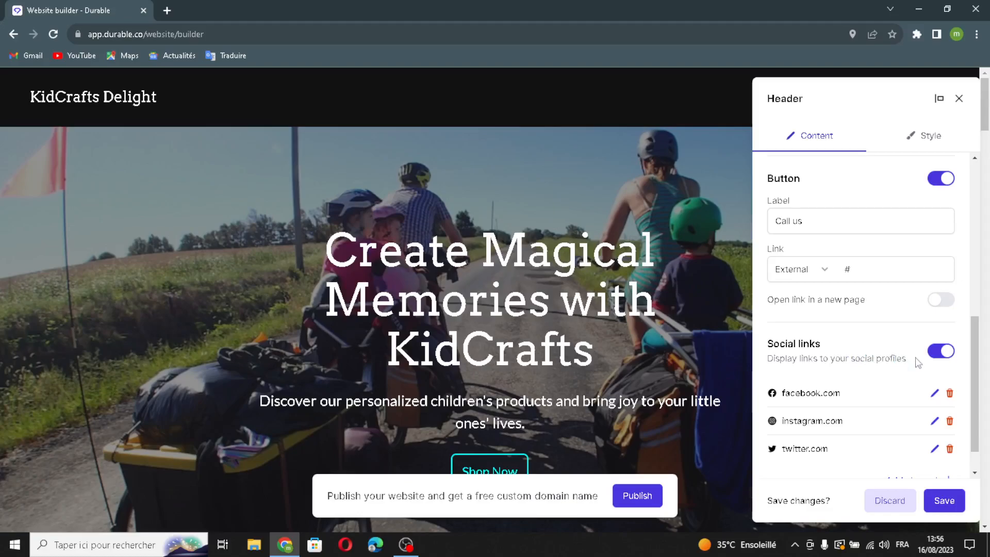
scroll(882, 466, "down", 1)
- Check the channel types and link field offered for a new social link, without adding one
left_click(920, 443)
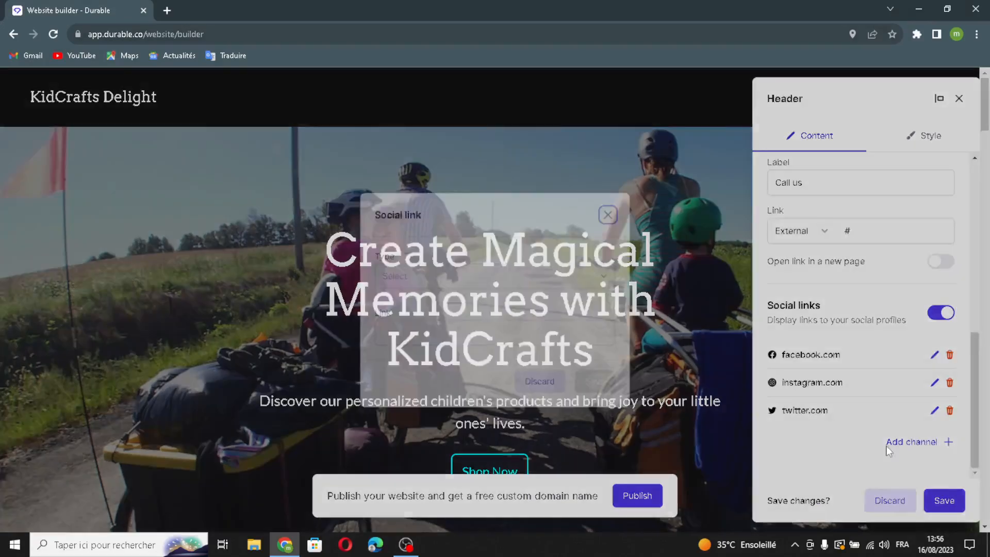
left_click(486, 276)
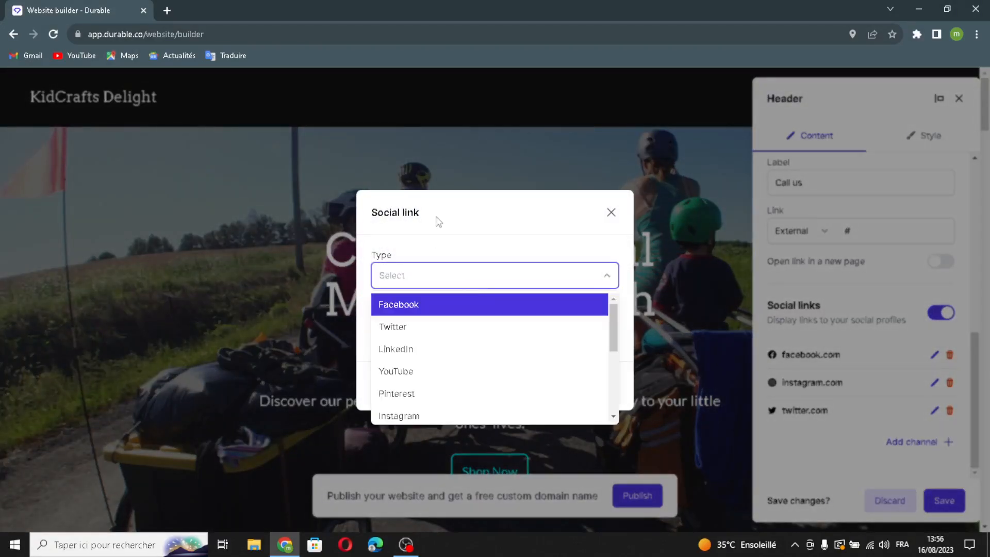
left_click(469, 282)
left_click(485, 340)
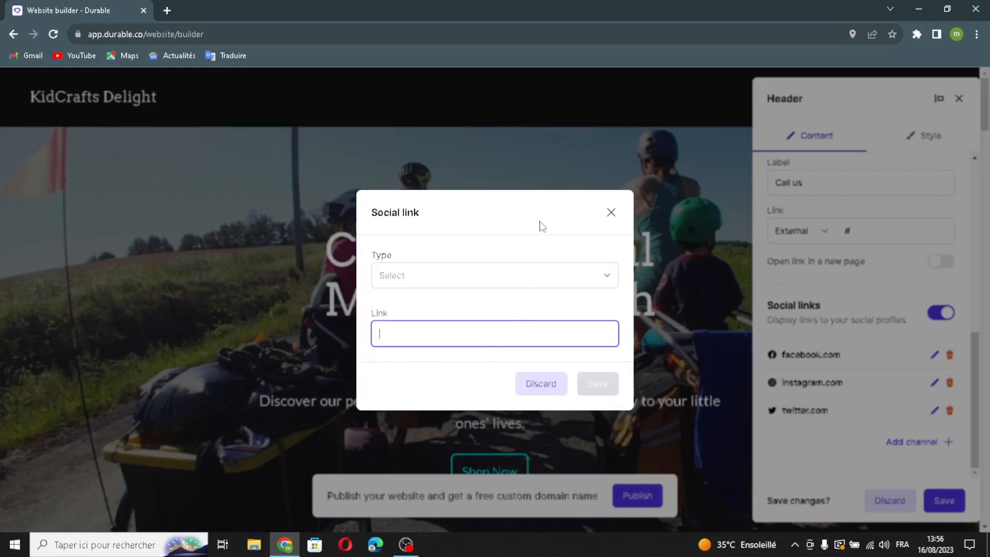
left_click(611, 212)
- Examine the header's style settings, including social icon size and shape, full width, sticky, spacing and background
left_click(941, 143)
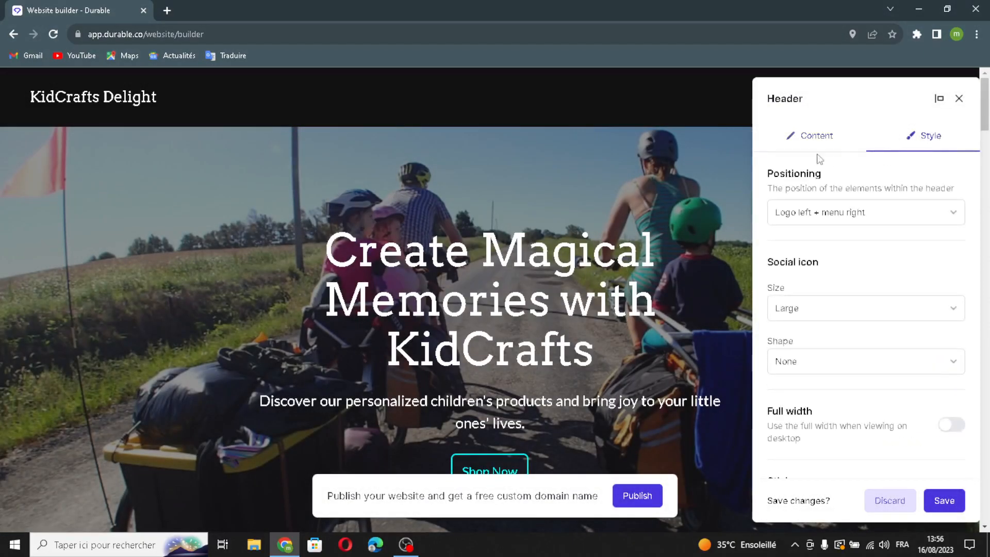
scroll(861, 206, "down", 5)
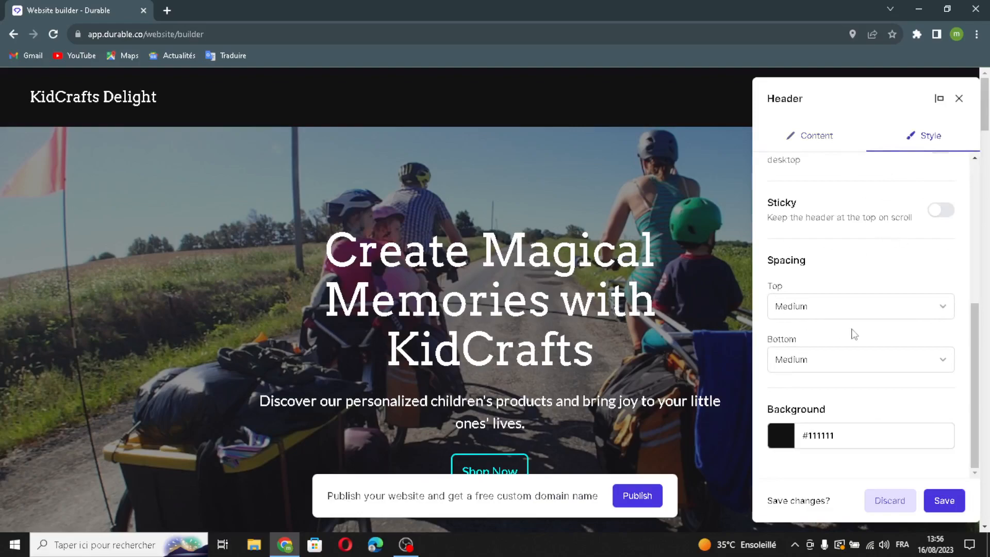
scroll(861, 314, "up", 5)
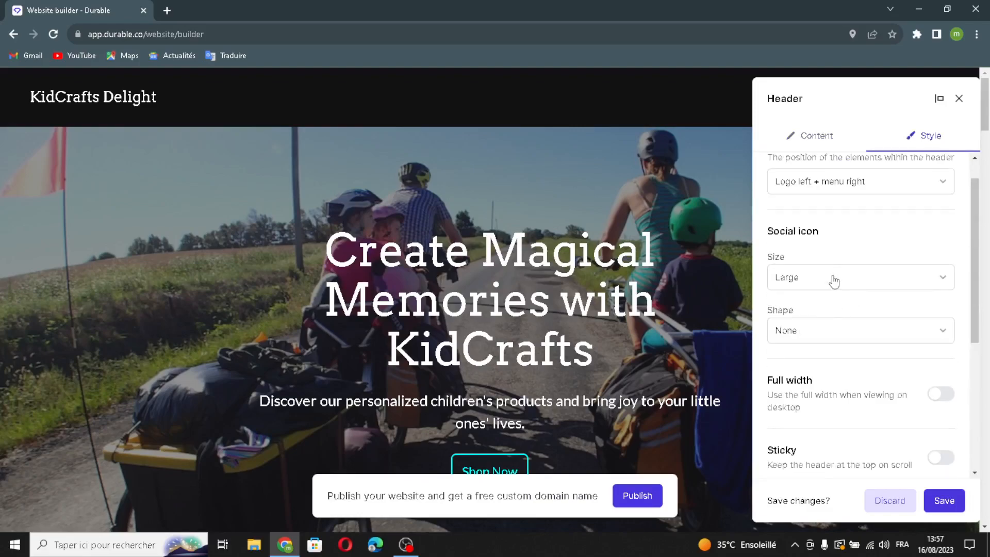
left_click(830, 279)
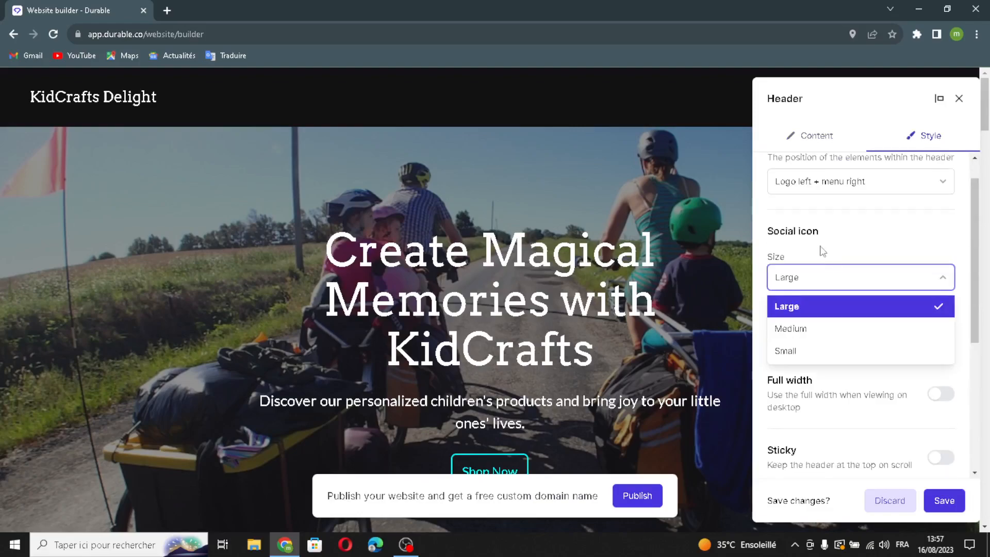
left_click(784, 277)
left_click(811, 333)
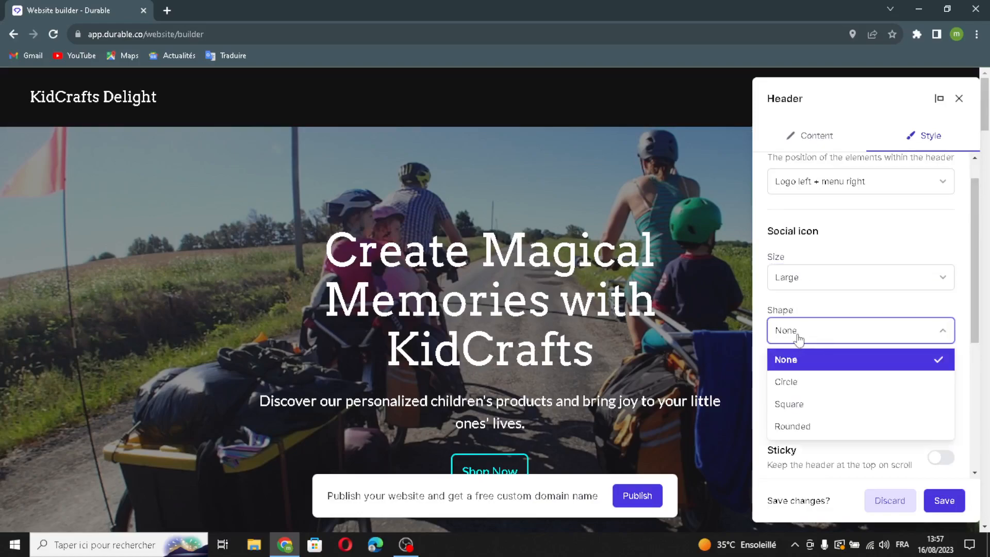
left_click(805, 356)
scroll(869, 398, "down", 1)
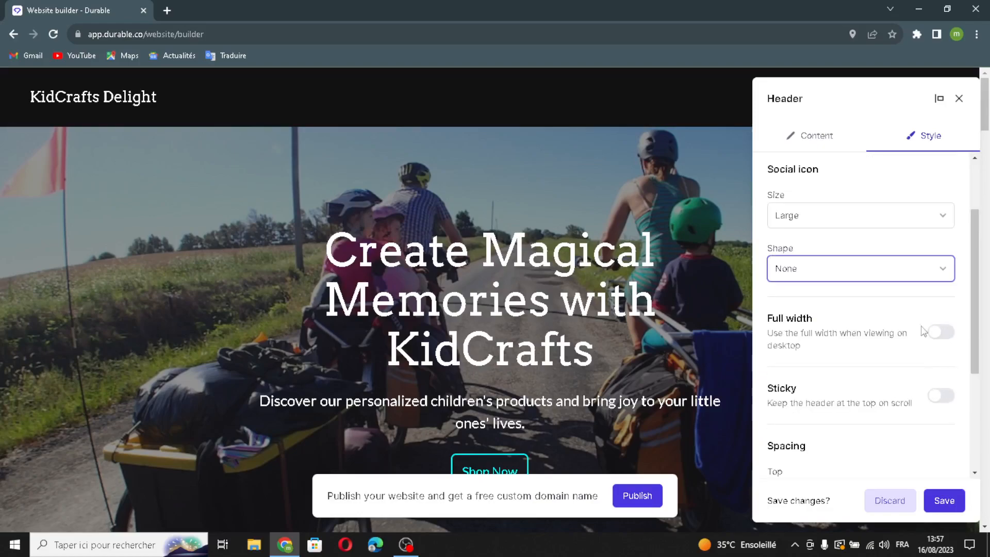
scroll(856, 381, "down", 1)
scroll(835, 402, "down", 2)
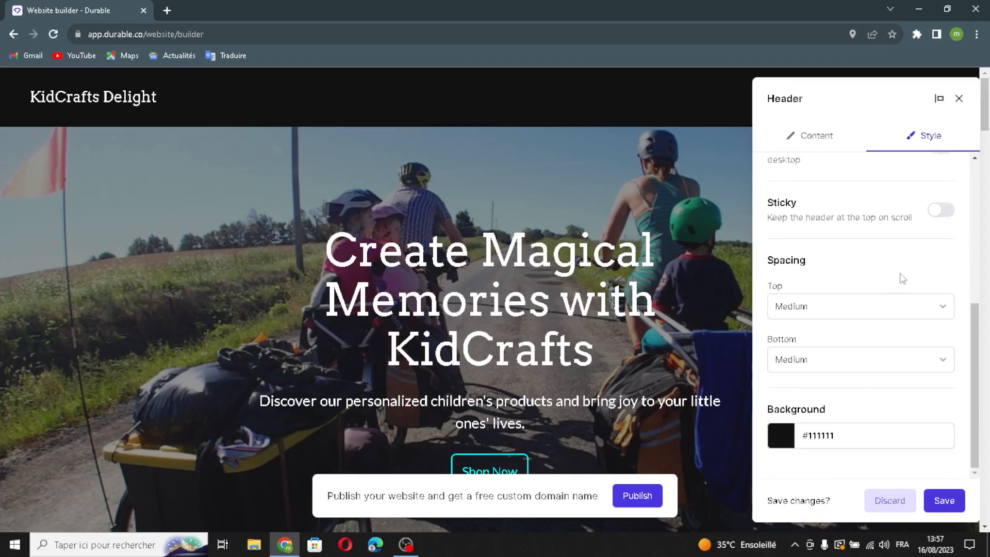
- Enable the full width and sticky options in the header's style settings
scroll(886, 246, "up", 1)
left_click(938, 272)
left_click(939, 207)
scroll(887, 294, "down", 1)
- Check the header's top and bottom spacing options, leave both at Medium, and save the header changes
left_click(866, 310)
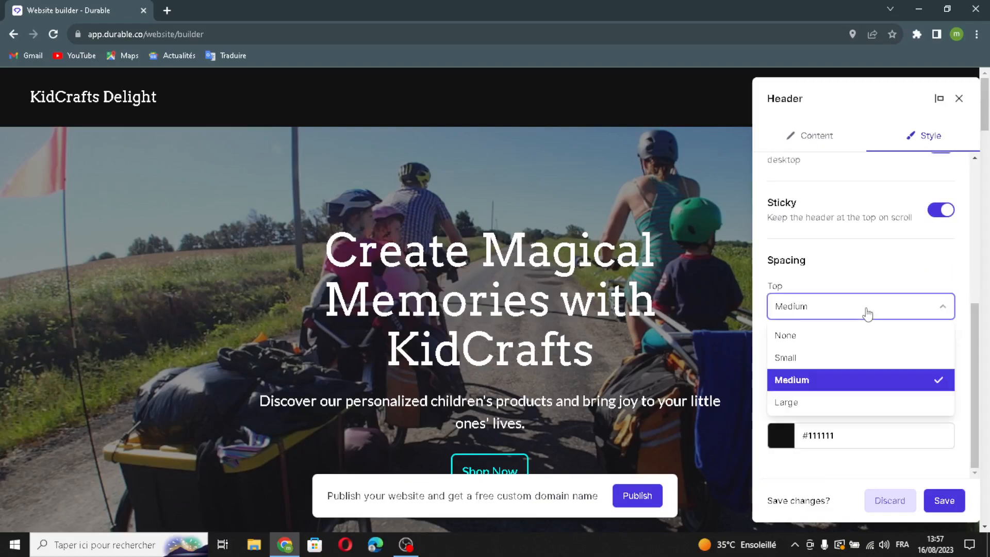
left_click(836, 317)
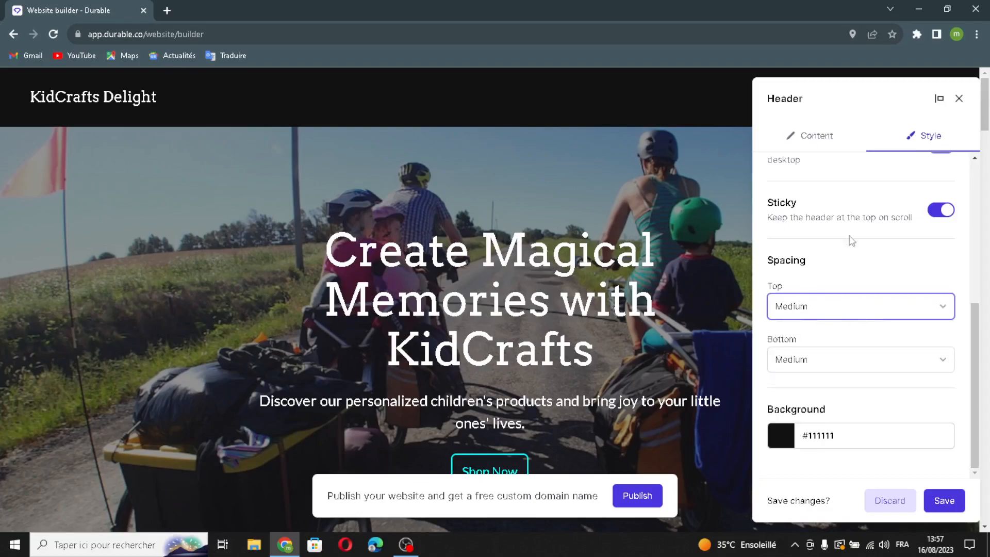
left_click(822, 304)
left_click(802, 311)
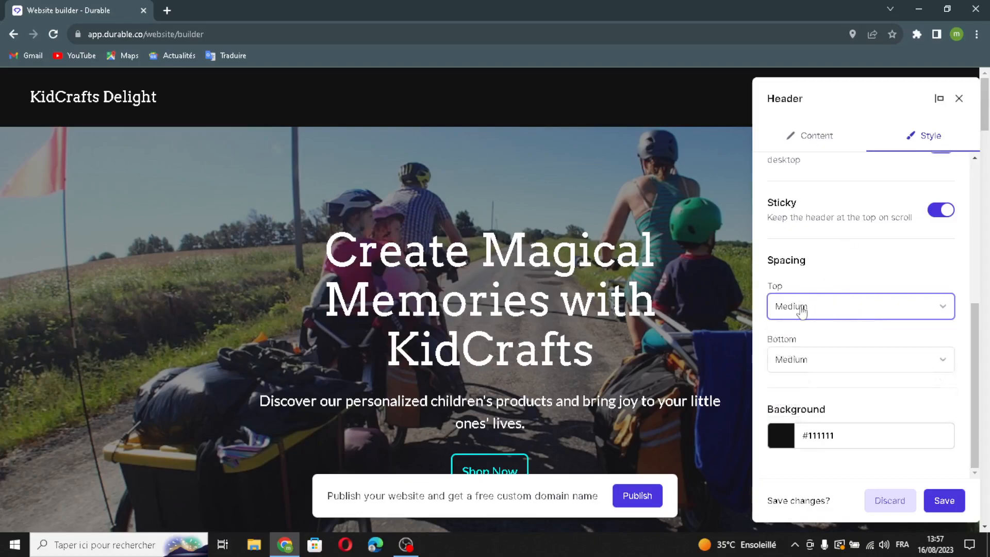
left_click(833, 367)
left_click(844, 364)
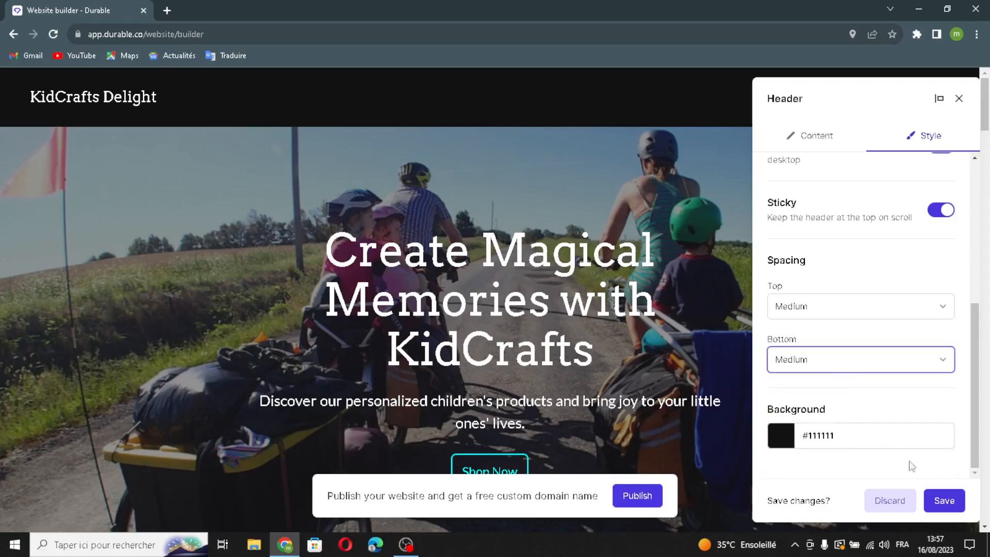
left_click(945, 501)
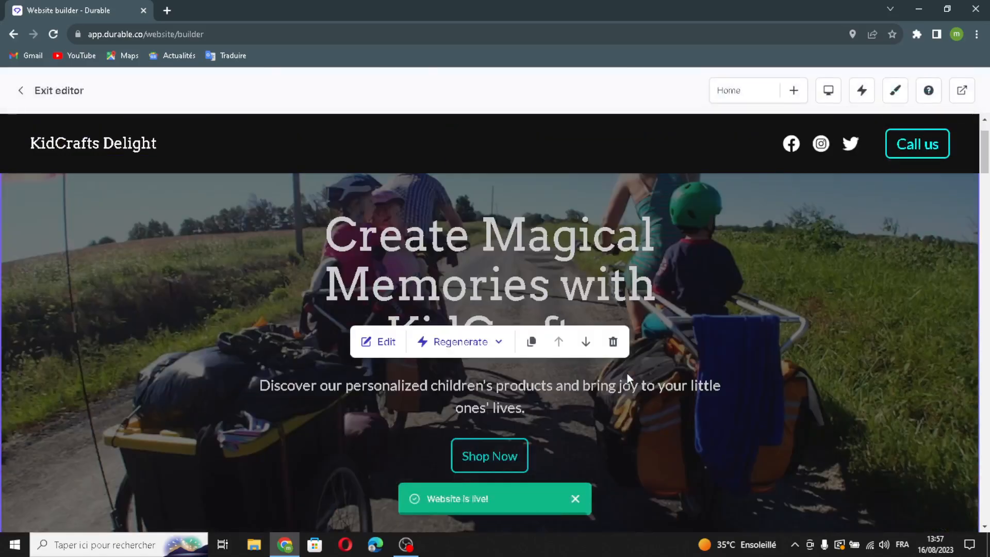
- Open the banner section for editing and regenerate its heading and subtext with AI
scroll(383, 306, "down", 1)
left_click(387, 280)
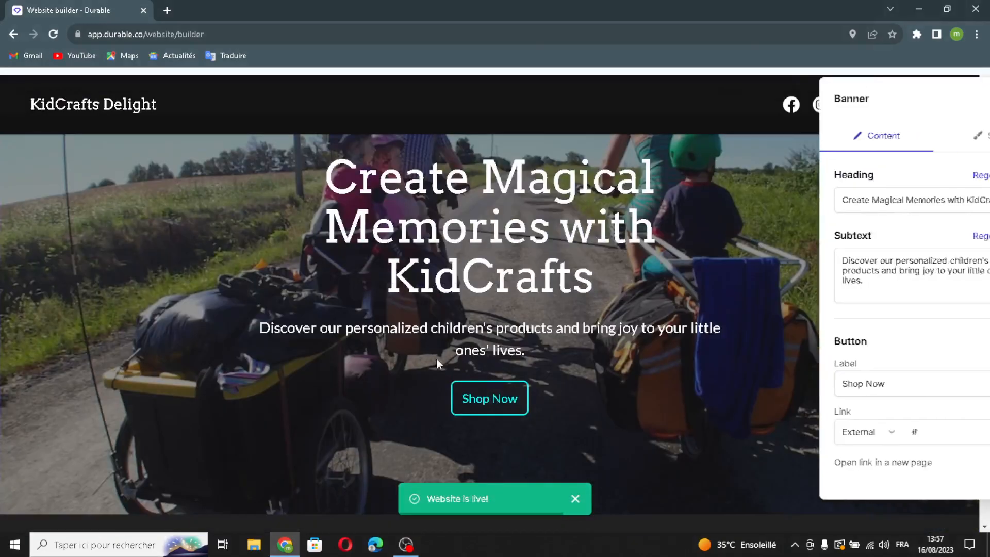
mouse_move(945, 206)
left_mouse_down()
mouse_move(747, 207)
mouse_move(958, 197)
left_mouse_up()
left_click(960, 175)
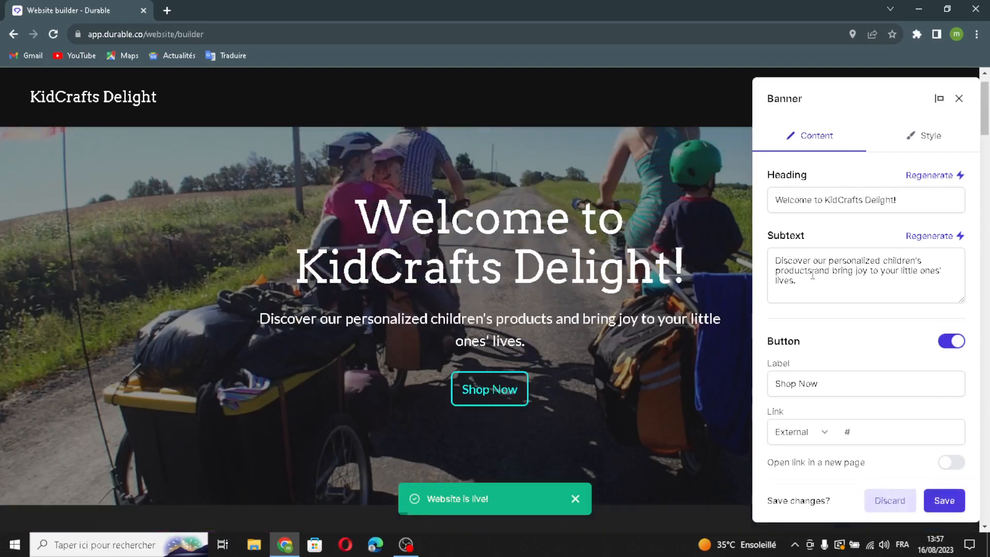
mouse_move(841, 289)
left_mouse_down()
mouse_move(778, 261)
mouse_move(824, 286)
left_mouse_up()
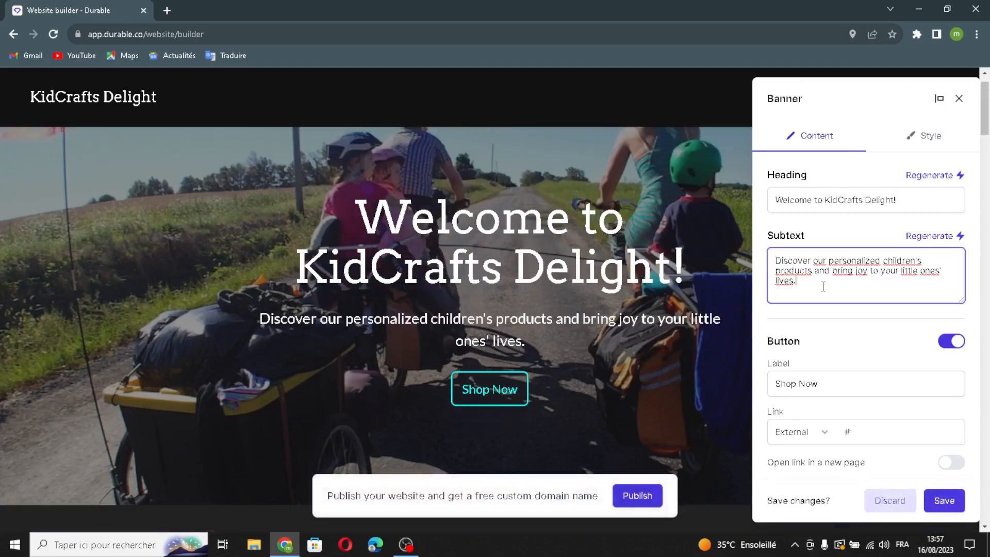
left_click(920, 239)
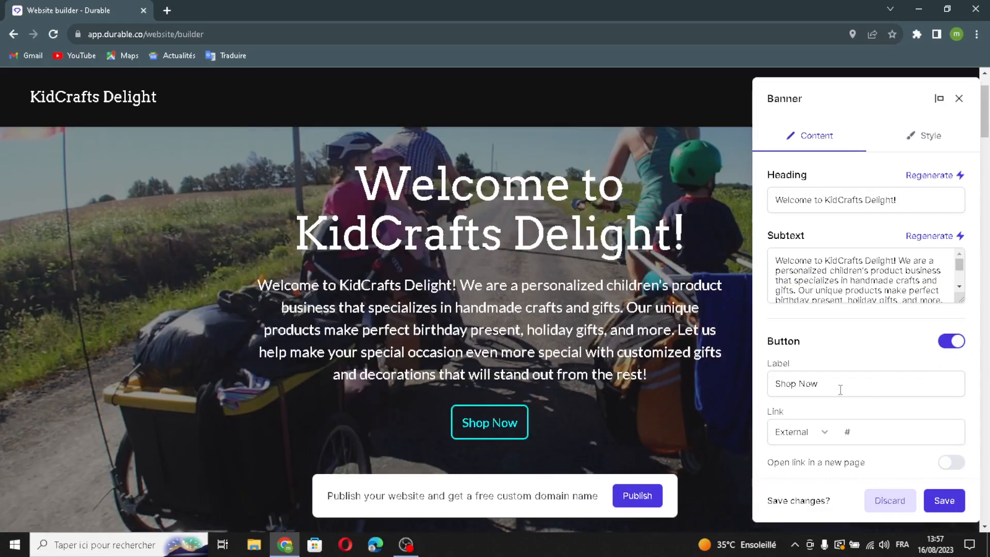
- Change the banner button's label to "buy Now" and save the banner
left_click(840, 382)
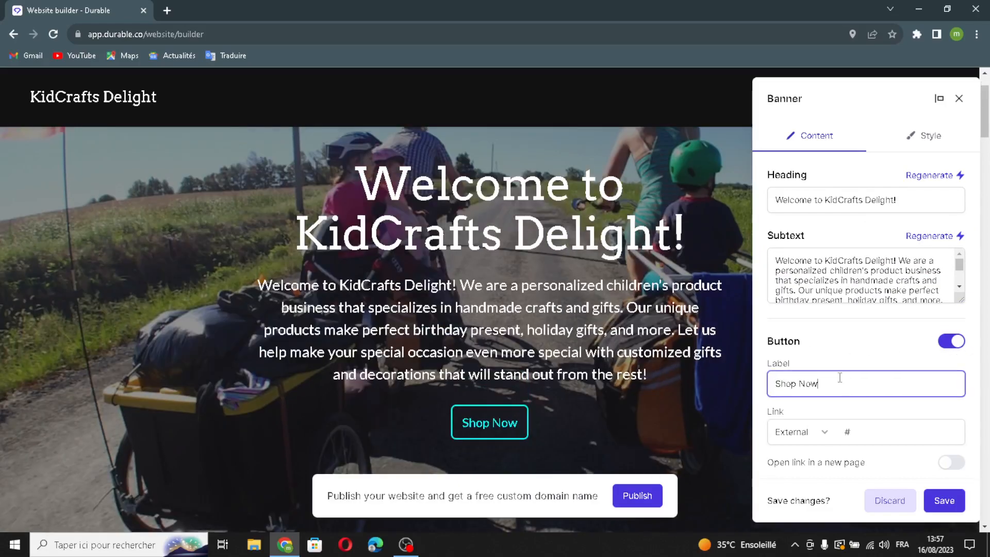
double_click(796, 384)
left_click(745, 371)
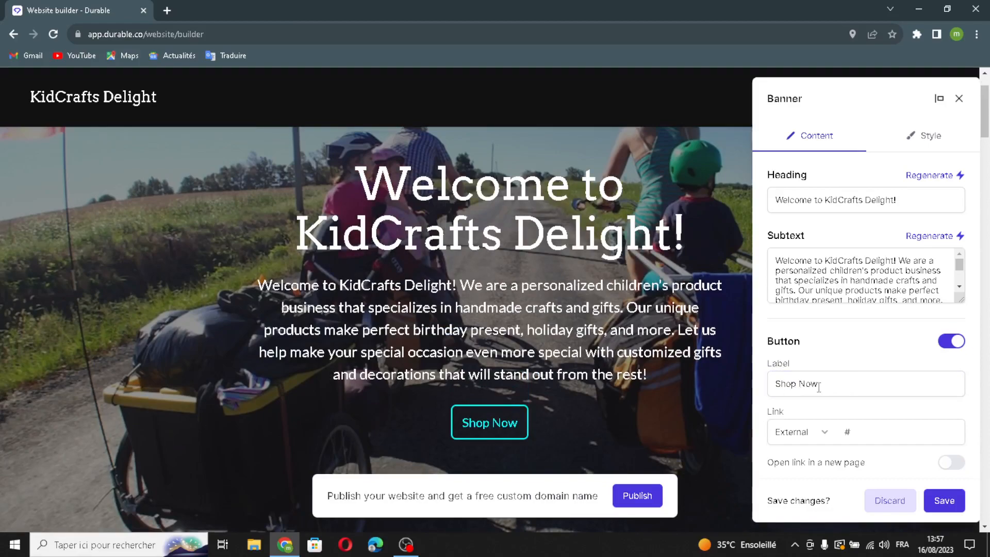
double_click(797, 382)
type("buy")
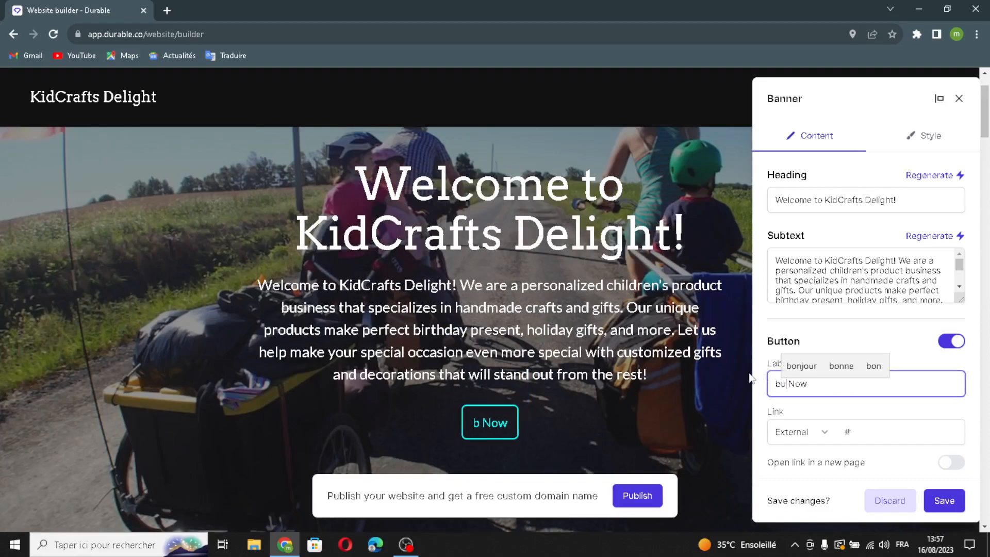
left_click(885, 441)
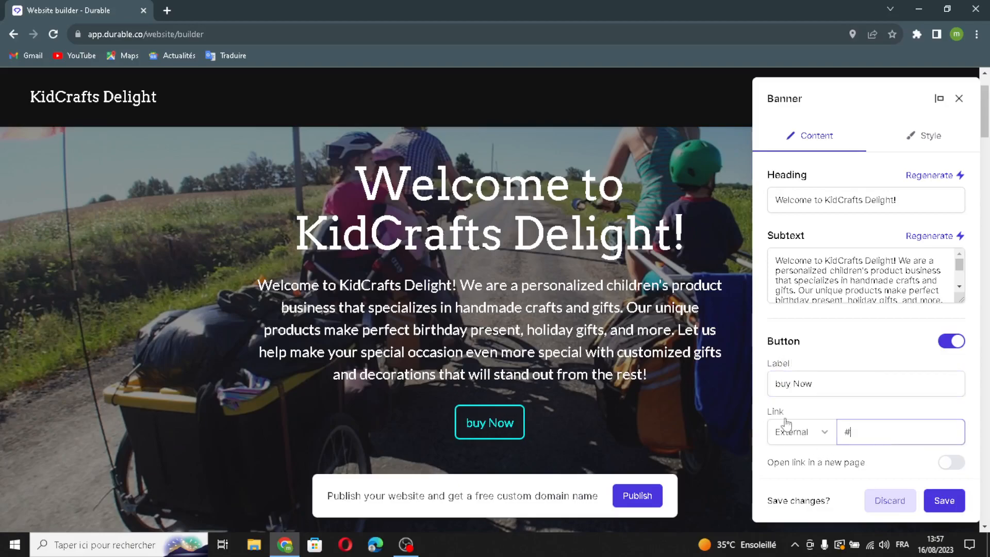
left_click(944, 500)
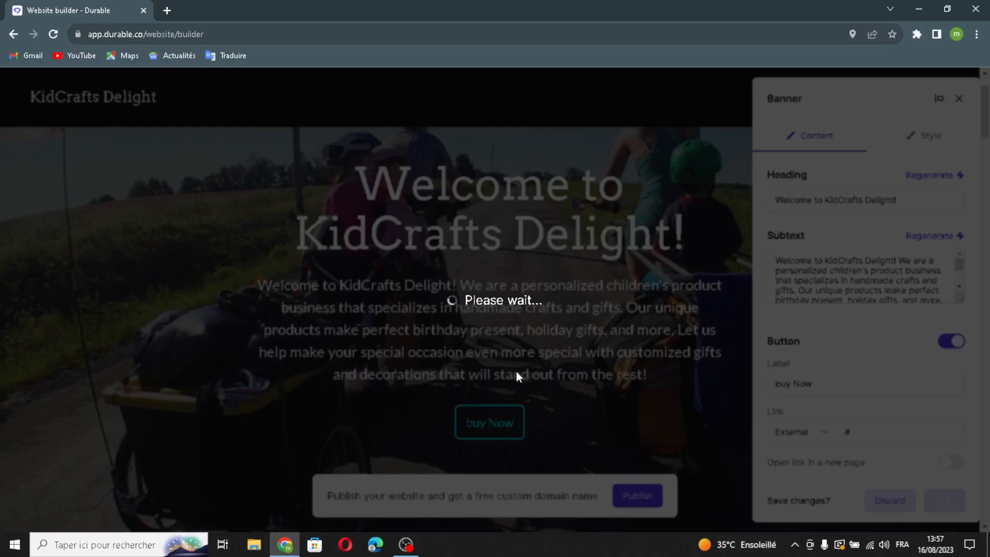
- Open the image section with the children's rain boots for editing, regenerate its picture with AI, and save
scroll(517, 353, "down", 10)
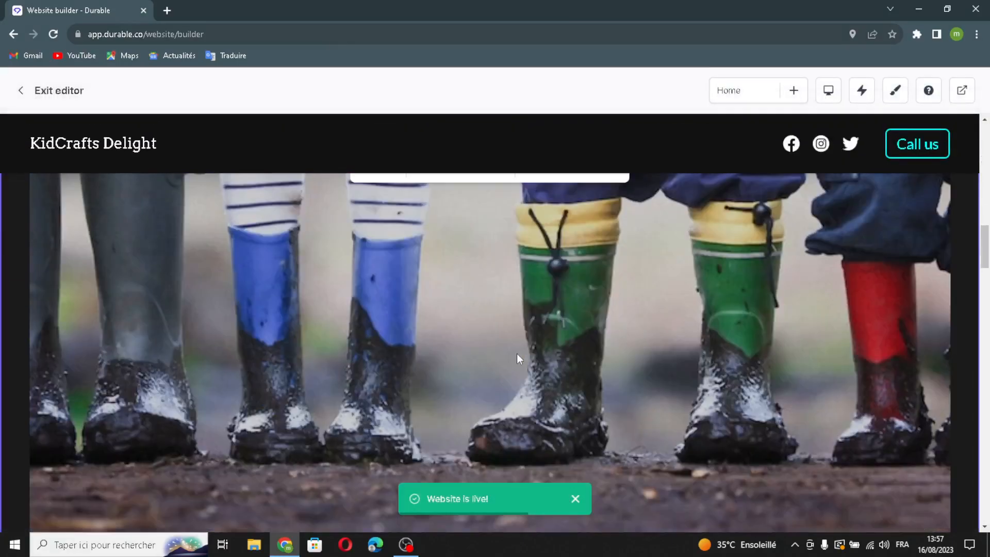
scroll(517, 354, "up", 2)
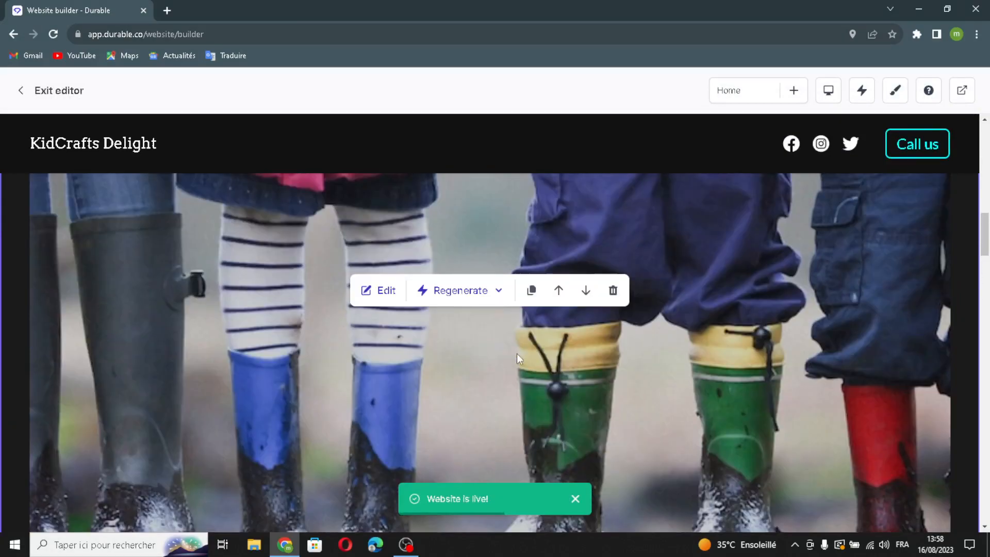
left_click(386, 291)
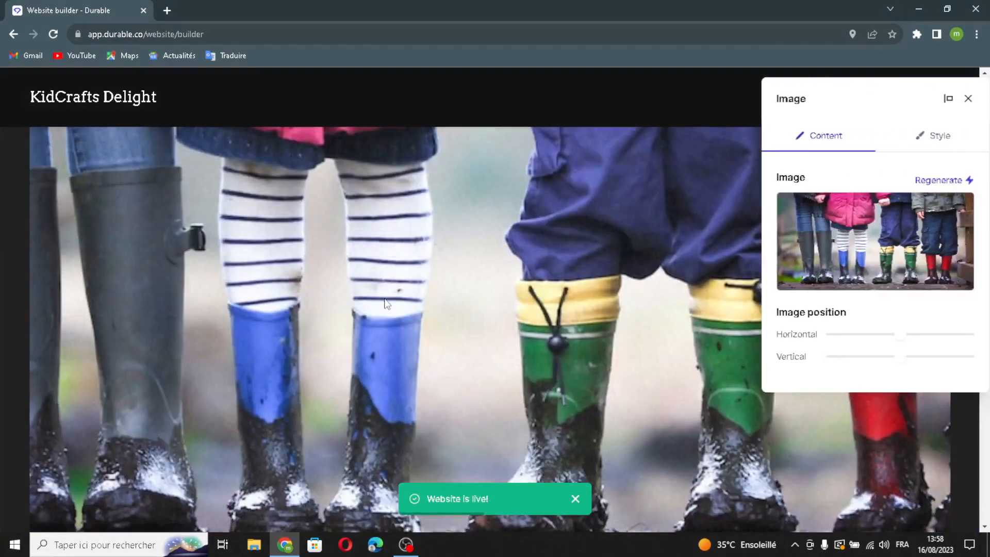
left_click(929, 180)
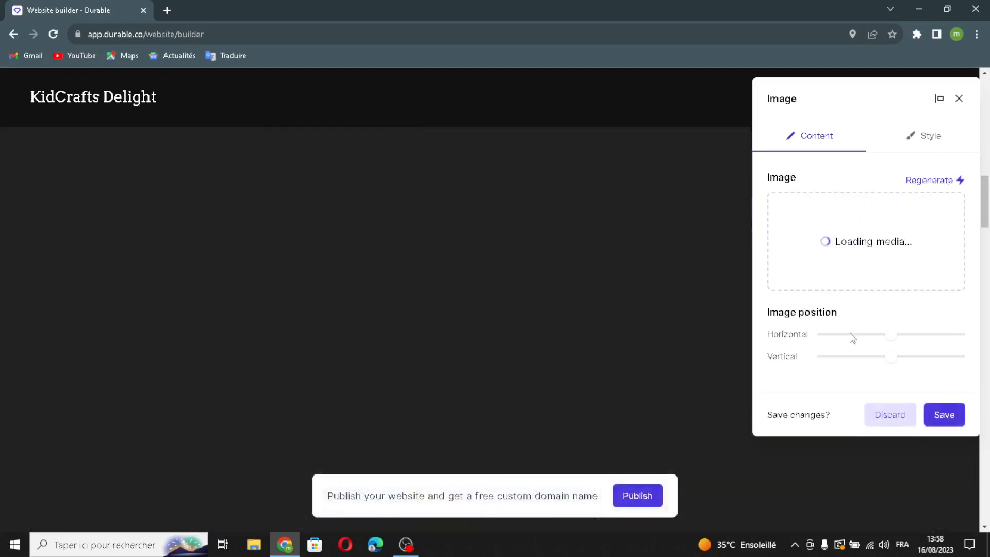
left_click(945, 415)
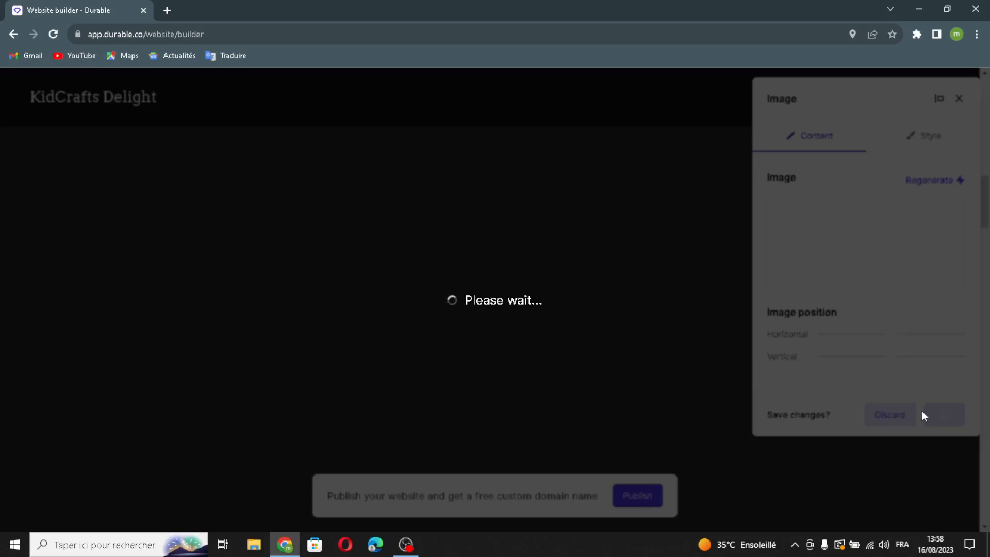
- Examine the About us section's text, spacing, minimum height, alignment and background type settings, and close it without changes
scroll(859, 337, "down", 10)
scroll(860, 342, "down", 2)
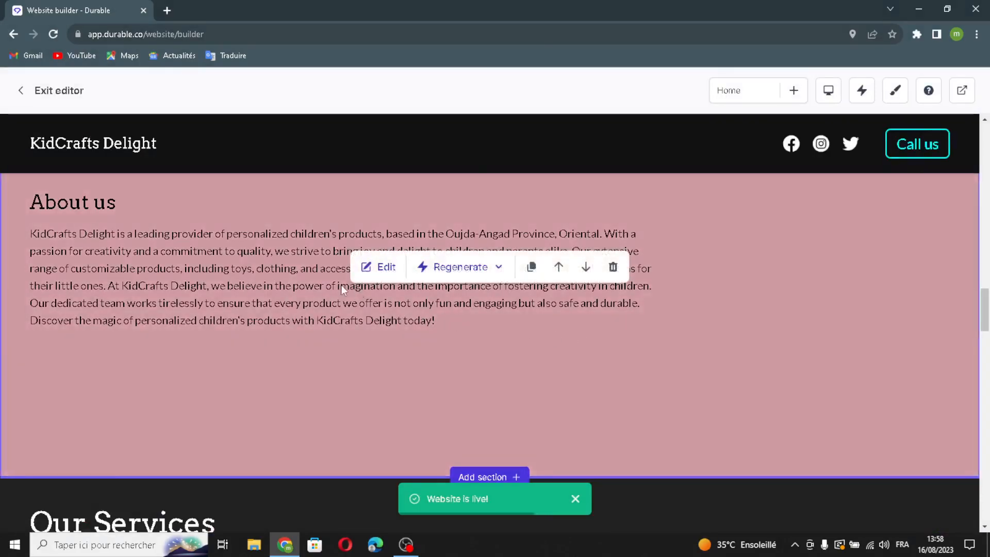
left_click(386, 267)
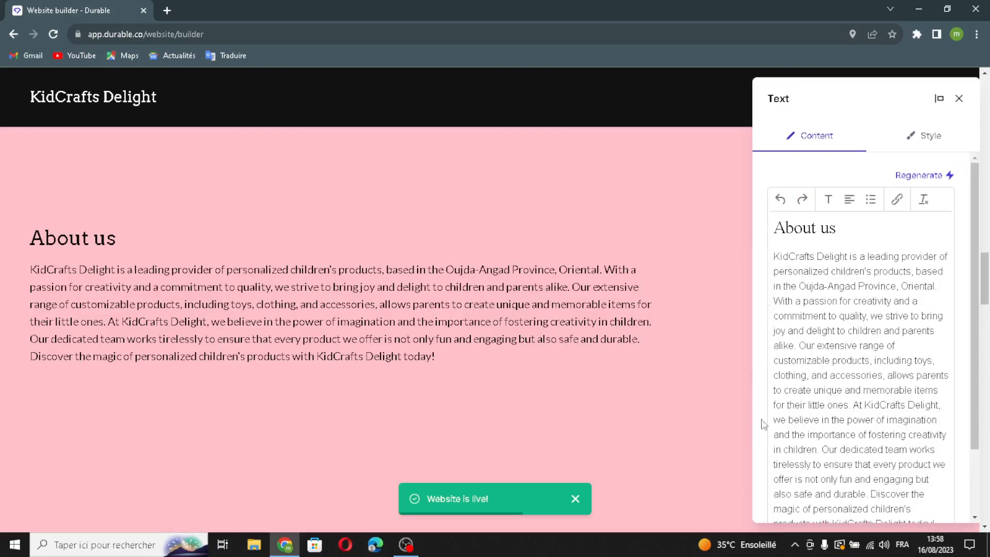
left_click(910, 138)
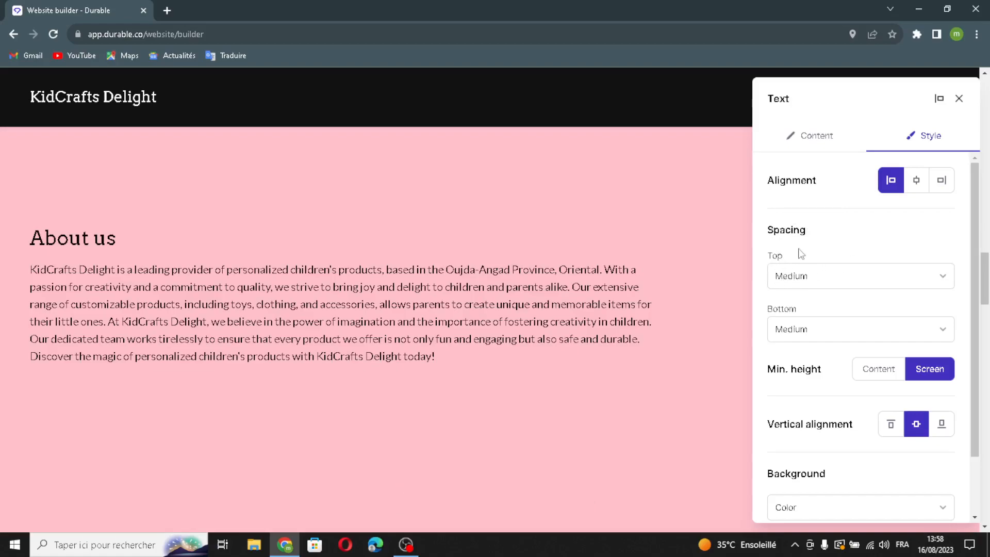
scroll(825, 287, "down", 2)
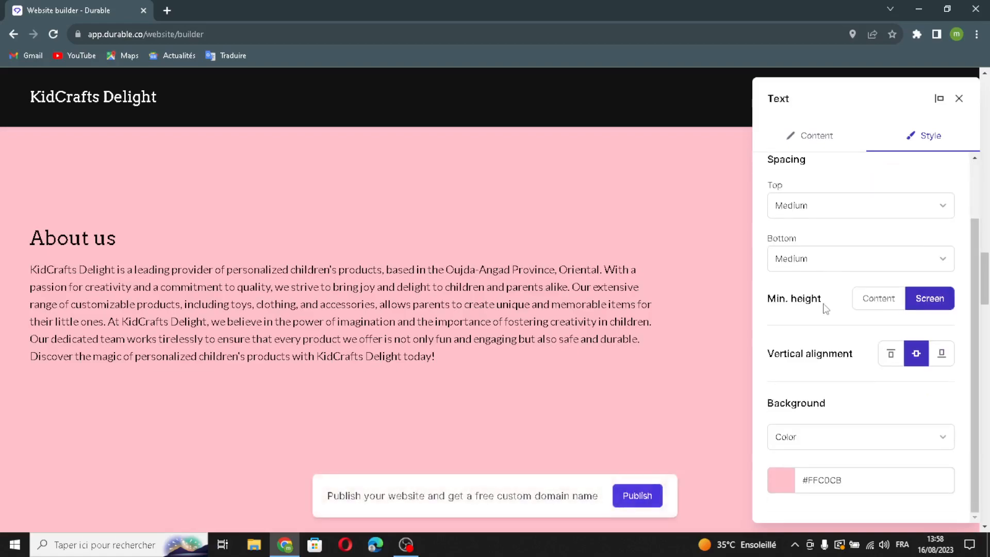
left_click(781, 435)
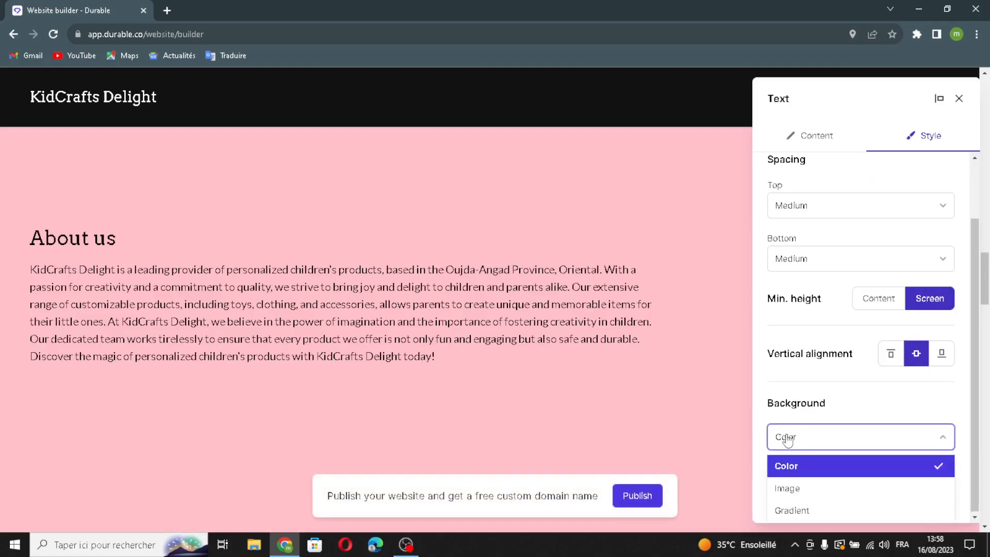
left_click(792, 438)
left_click(960, 99)
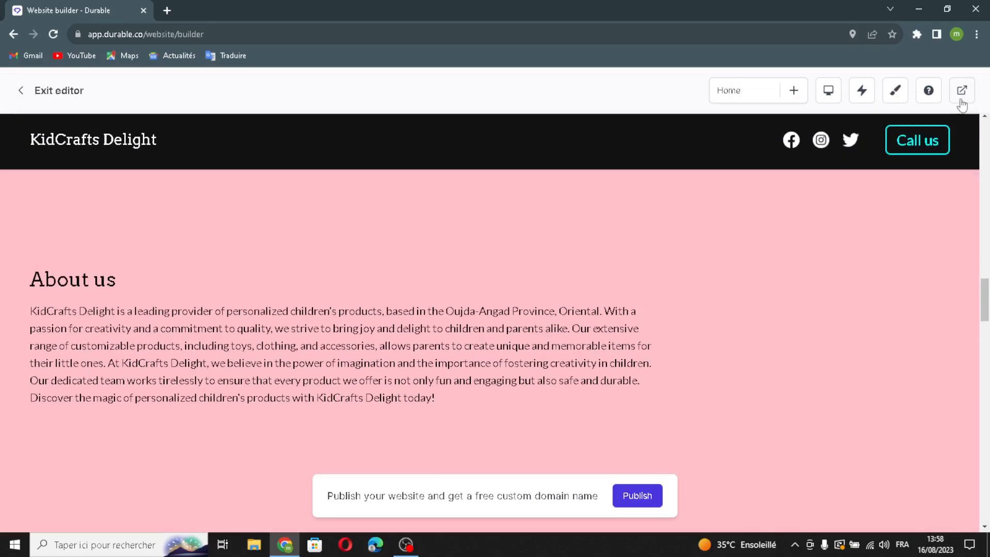
- Open the Our Services list section for editing and examine its heading, display options and list items
scroll(841, 306, "down", 5)
scroll(835, 312, "down", 2)
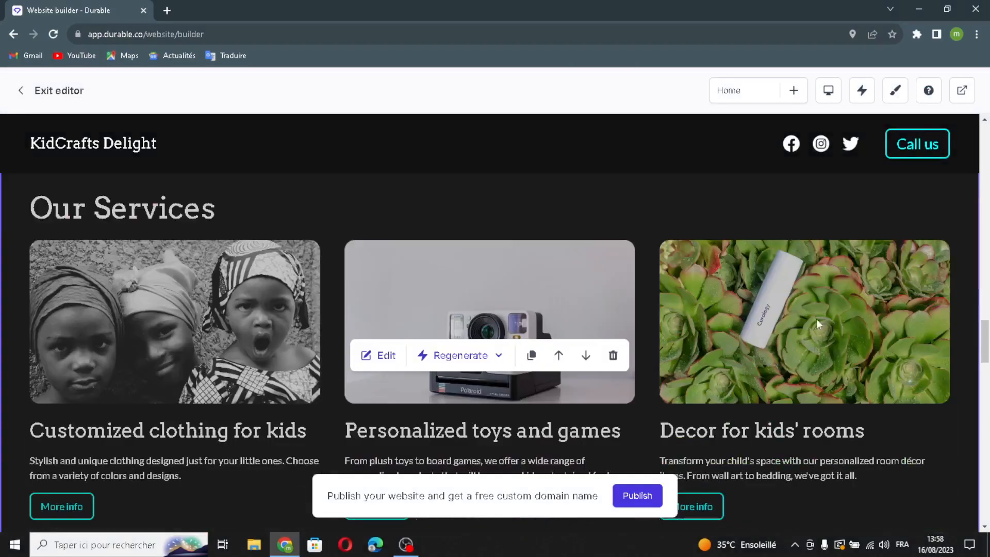
scroll(380, 397, "down", 2)
left_click(385, 231)
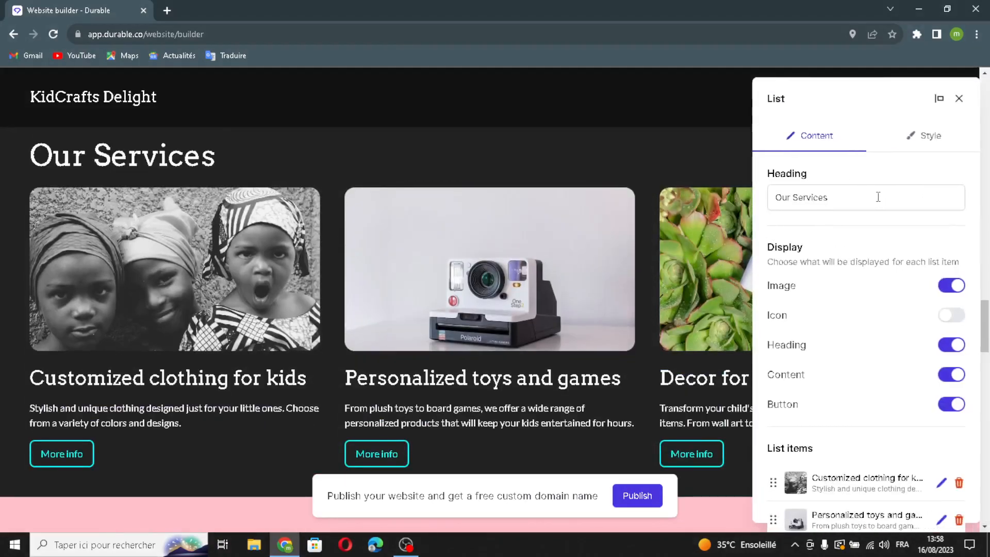
left_click(880, 197)
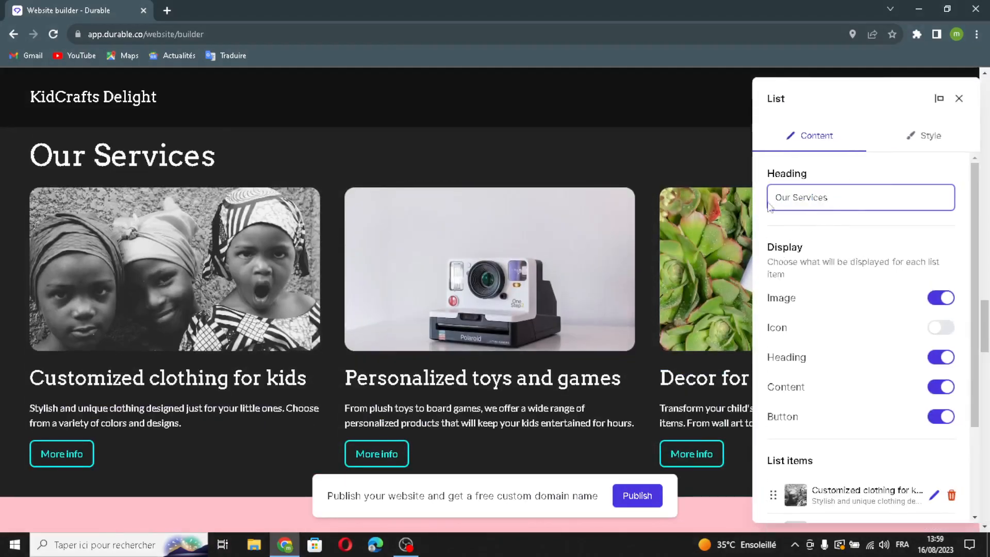
left_click_drag(773, 263, 816, 295)
left_click(800, 287)
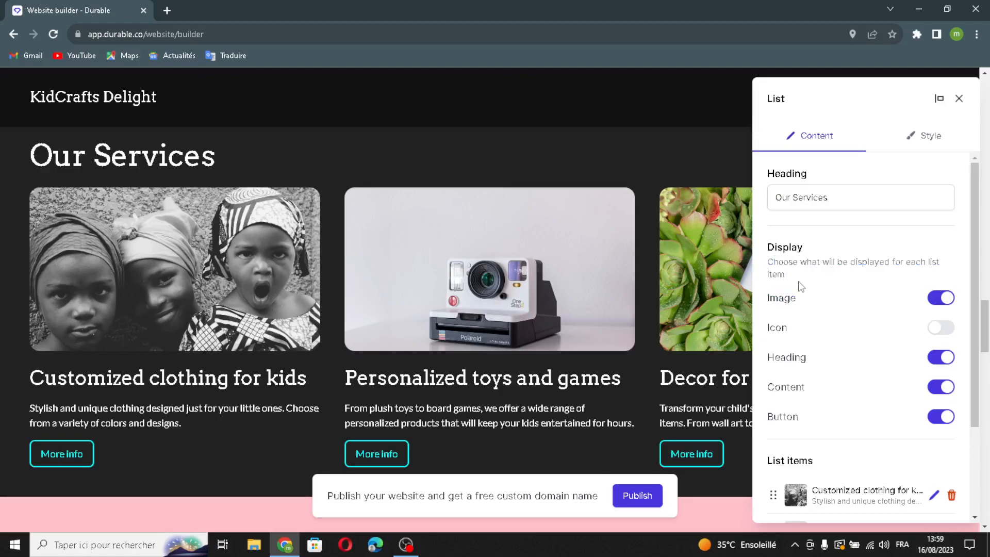
scroll(796, 332, "down", 2)
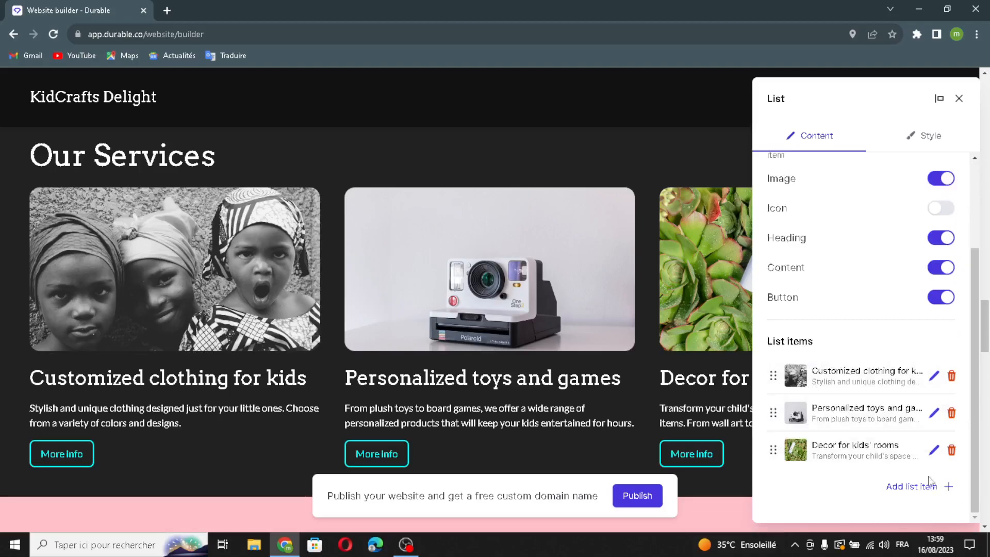
- Add a list item to Our Services and generate its image, title and content with AI
left_click(913, 486)
left_click(582, 164)
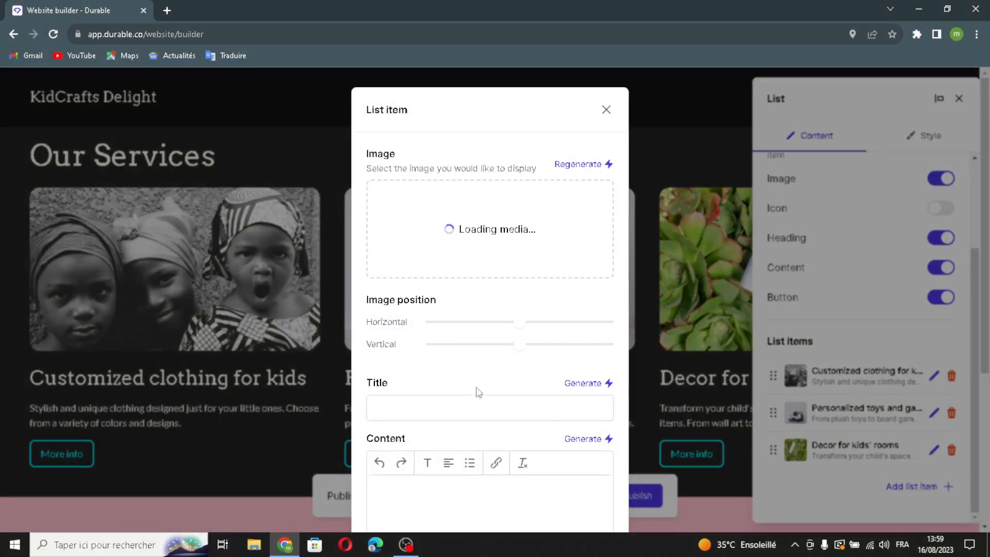
left_click(580, 390)
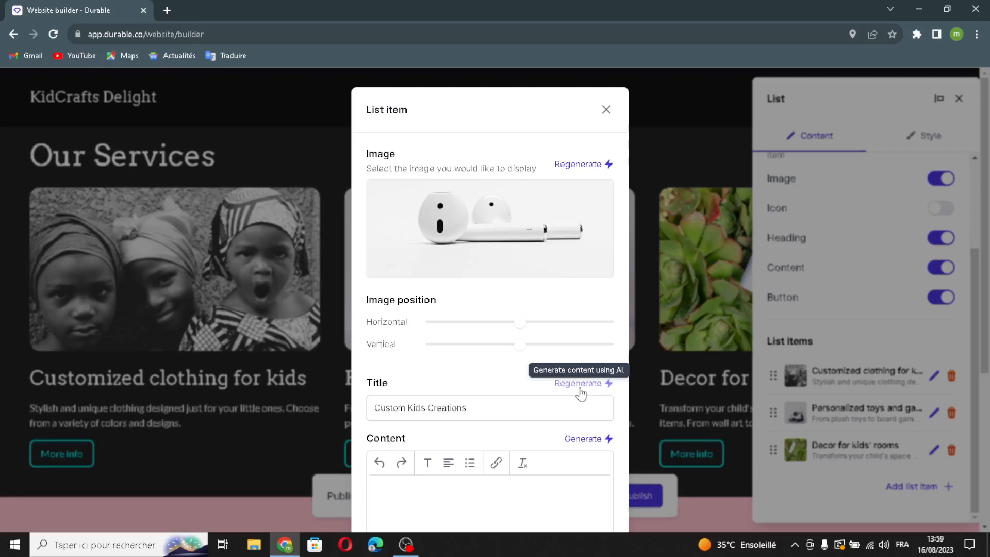
scroll(572, 407, "down", 2)
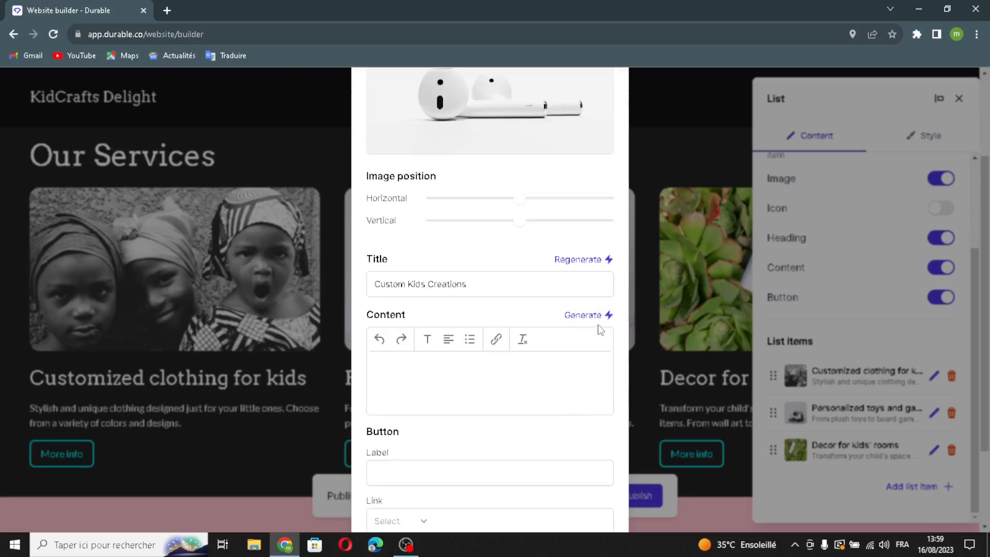
left_click(604, 316)
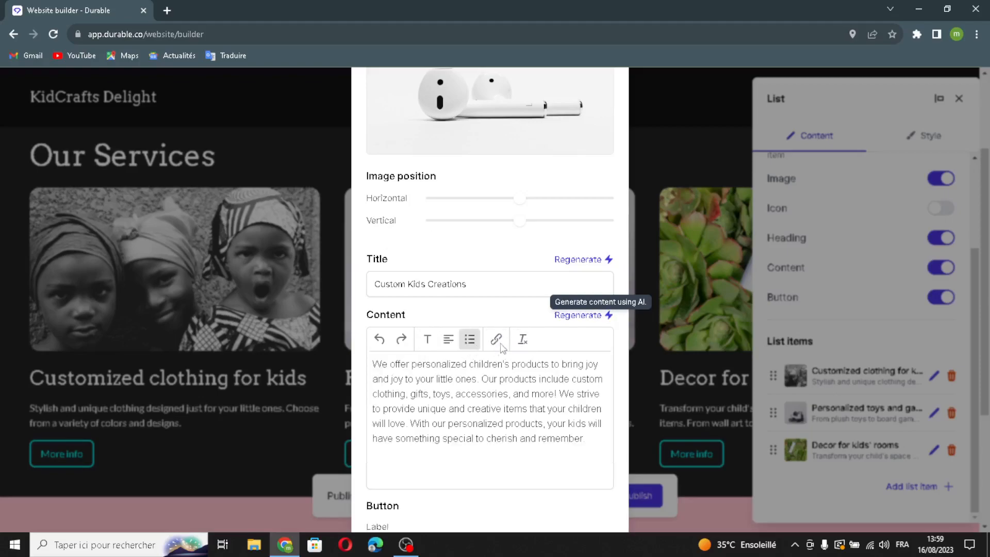
- Leave the new item's button label and link empty, then save the item and the Our Services section
scroll(495, 361, "down", 3)
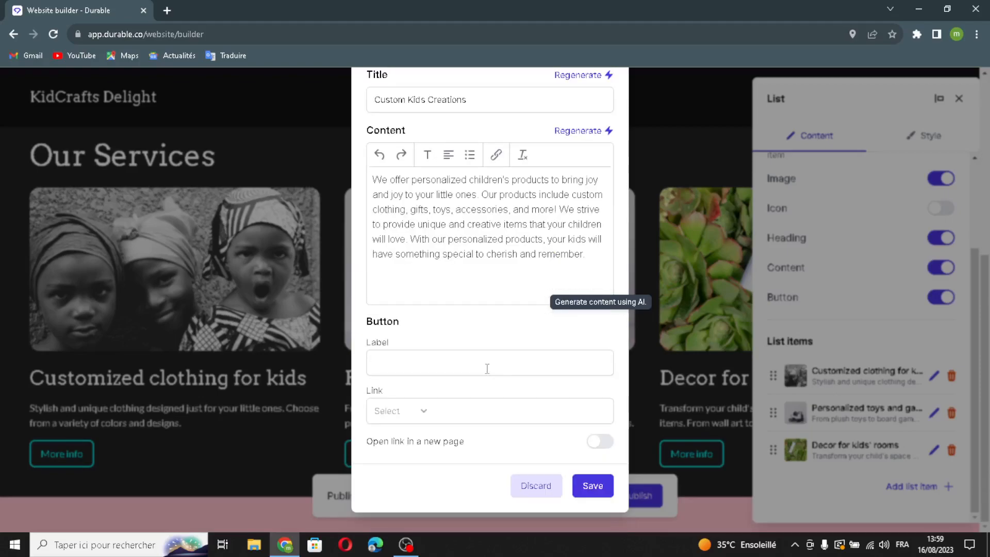
left_click(464, 360)
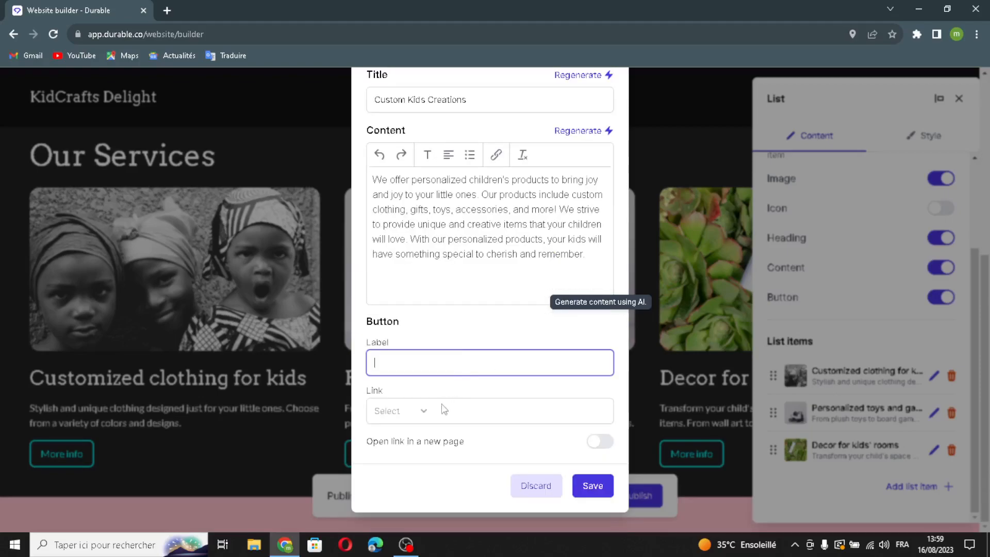
left_click(385, 418)
left_click(405, 421)
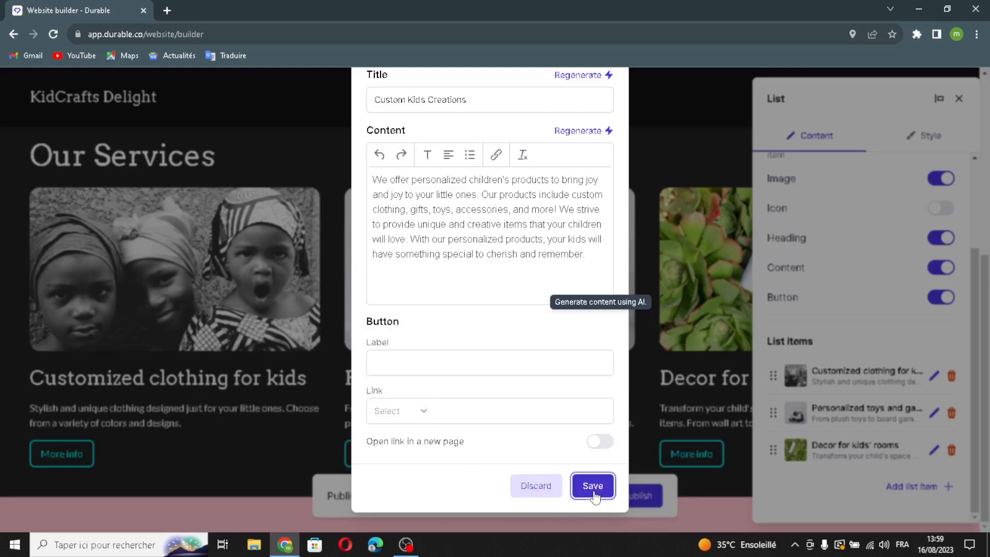
left_click(593, 486)
scroll(741, 454, "down", 3)
scroll(867, 441, "down", 3)
left_click(941, 502)
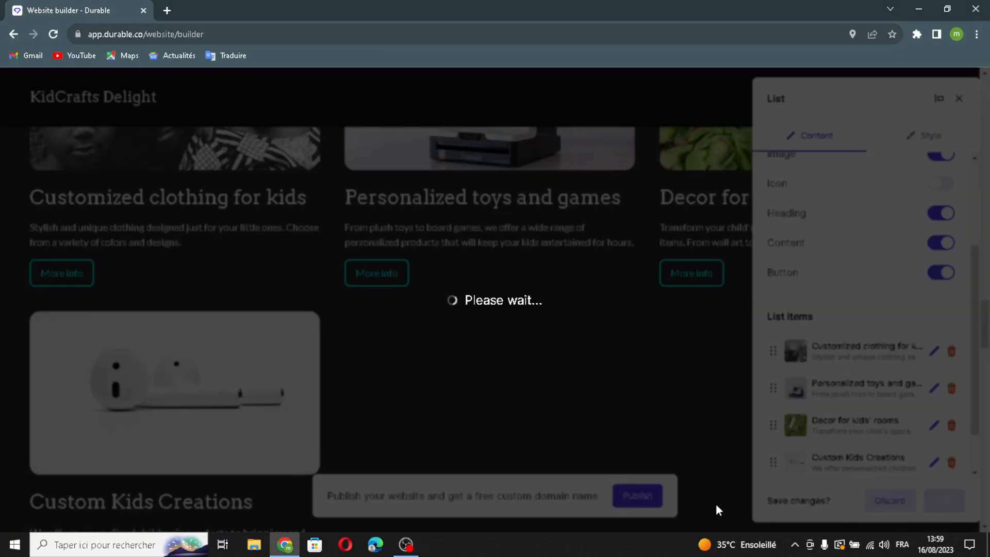
- Open the Testimonials section for editing and add a testimonial with an AI-generated quote and author, leaving out an image
scroll(723, 481, "down", 6)
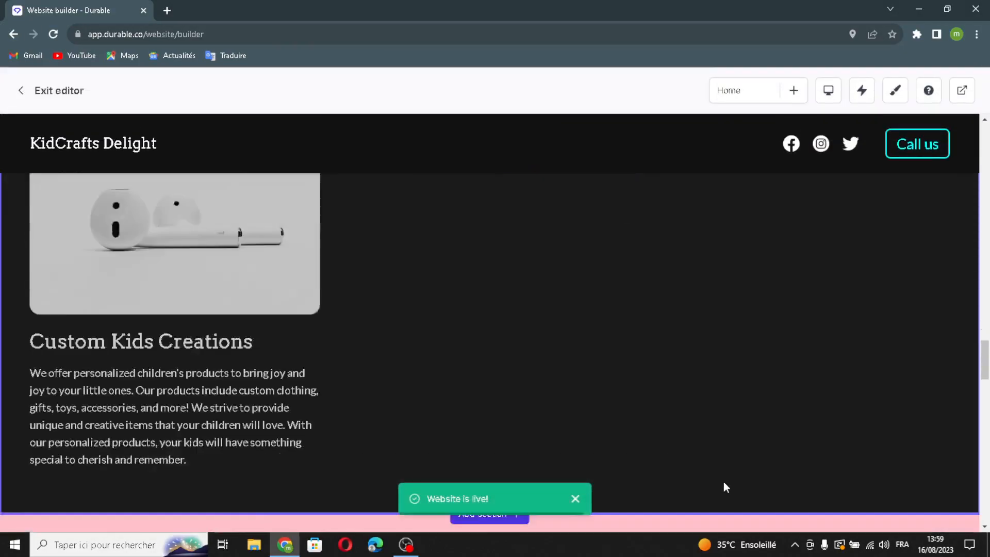
scroll(723, 481, "down", 5)
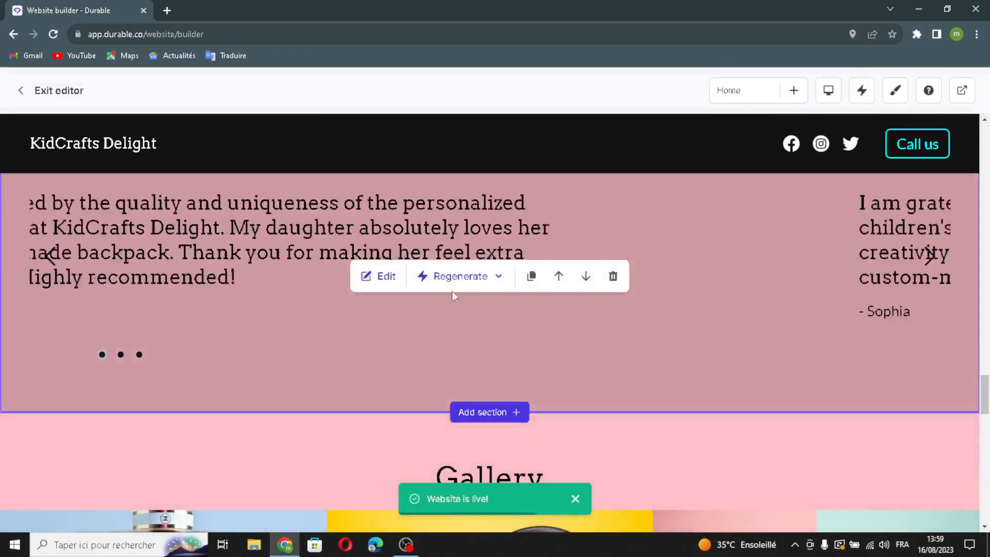
left_click(393, 282)
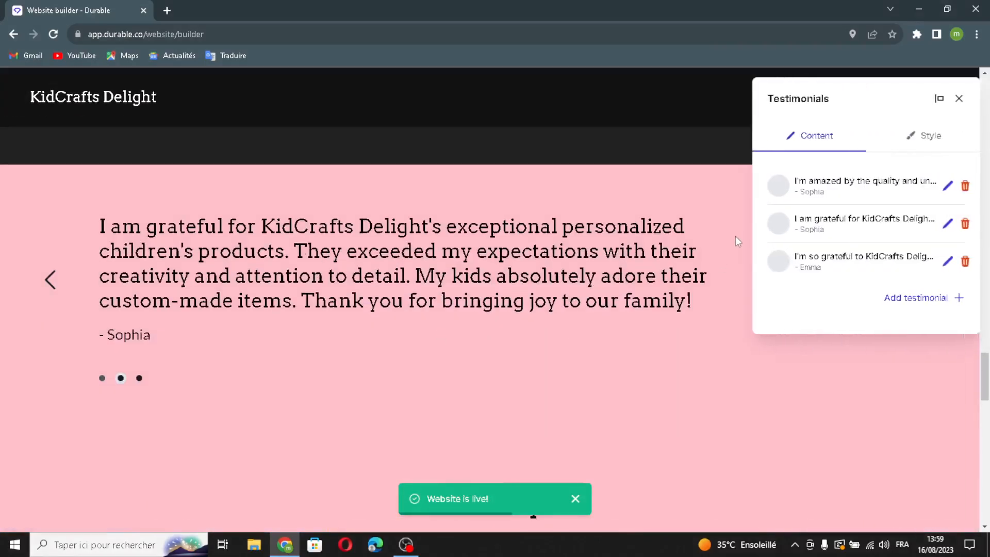
left_click(918, 298)
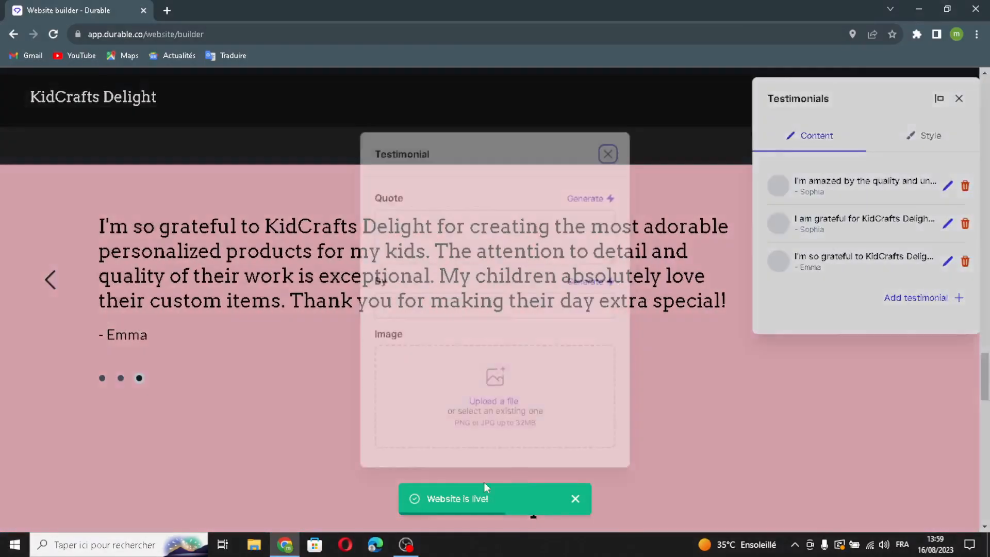
left_click(588, 196)
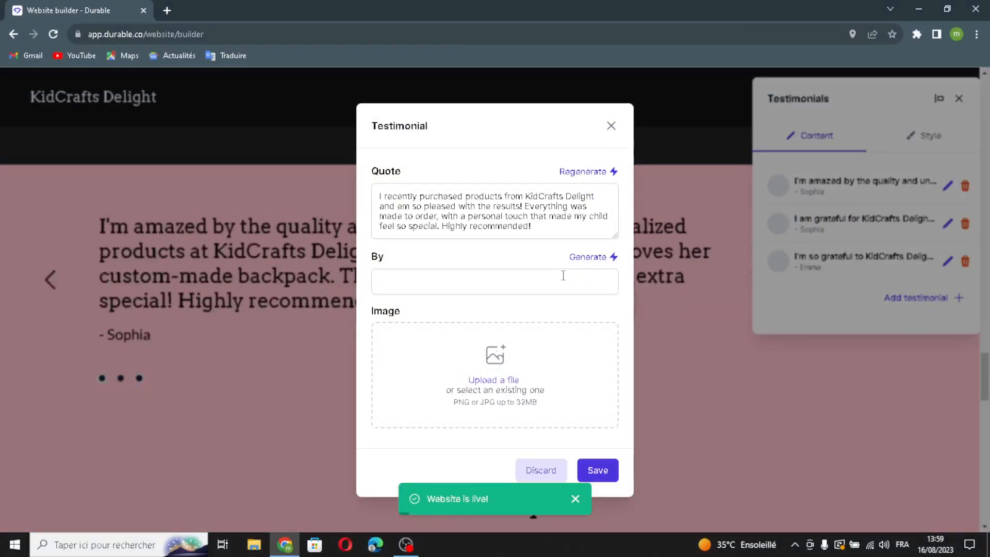
left_click(588, 257)
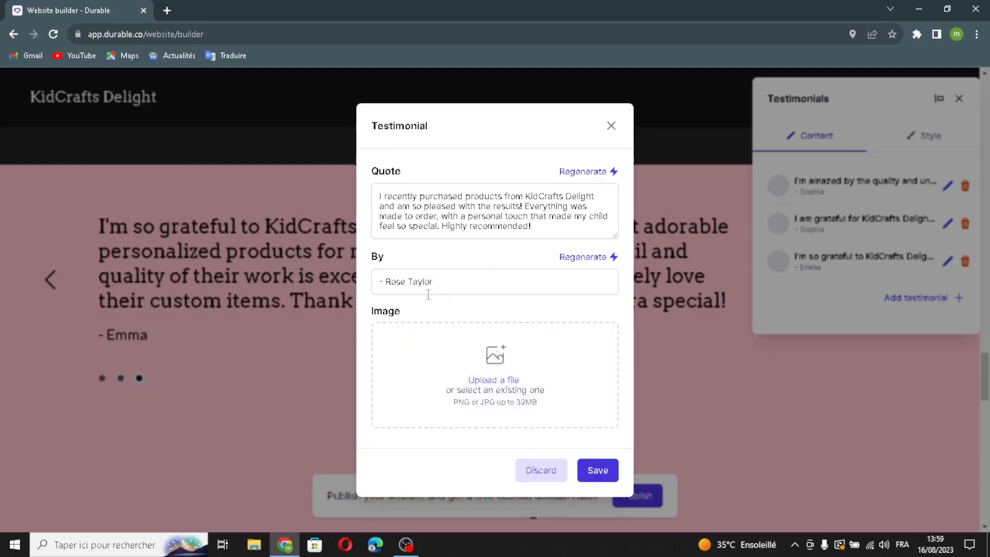
left_click(592, 471)
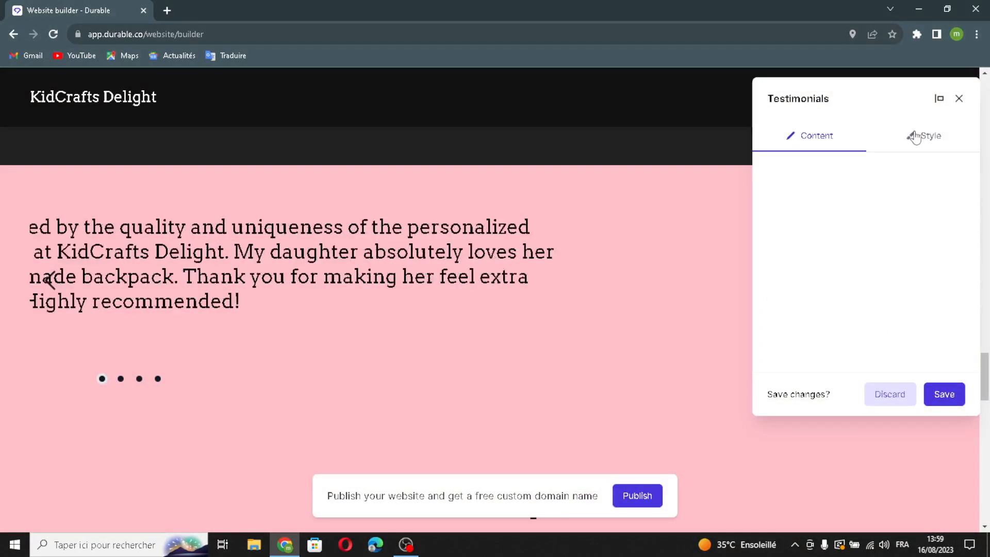
- Review the Testimonials section's spacing, minimum height and background settings, and save the section
left_click(879, 135)
scroll(824, 317, "down", 1)
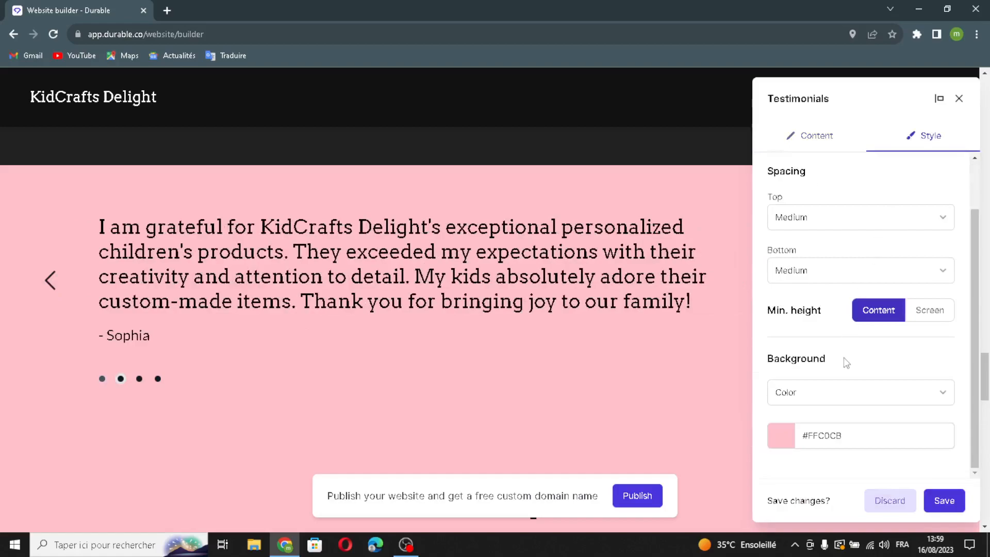
scroll(846, 371, "up", 1)
scroll(852, 320, "down", 1)
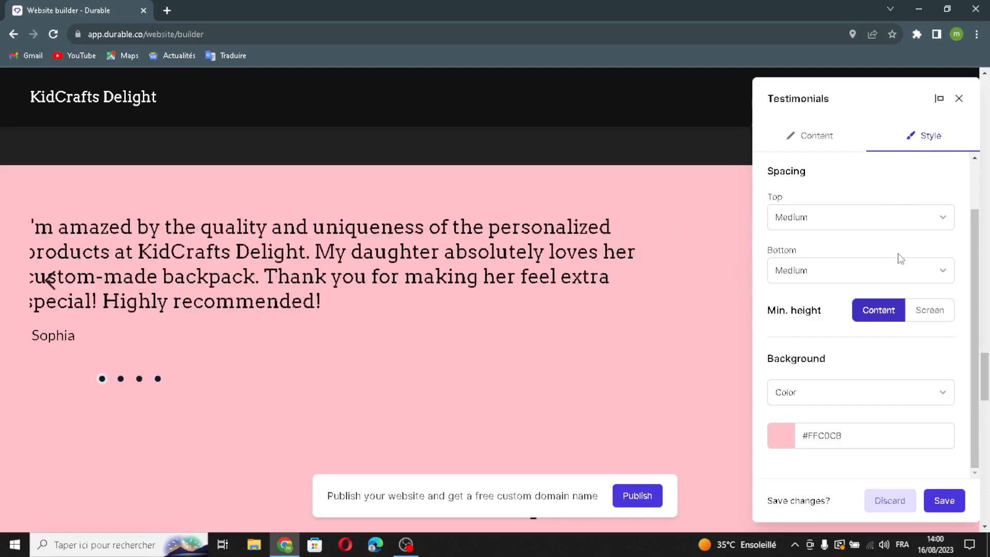
left_click(929, 510)
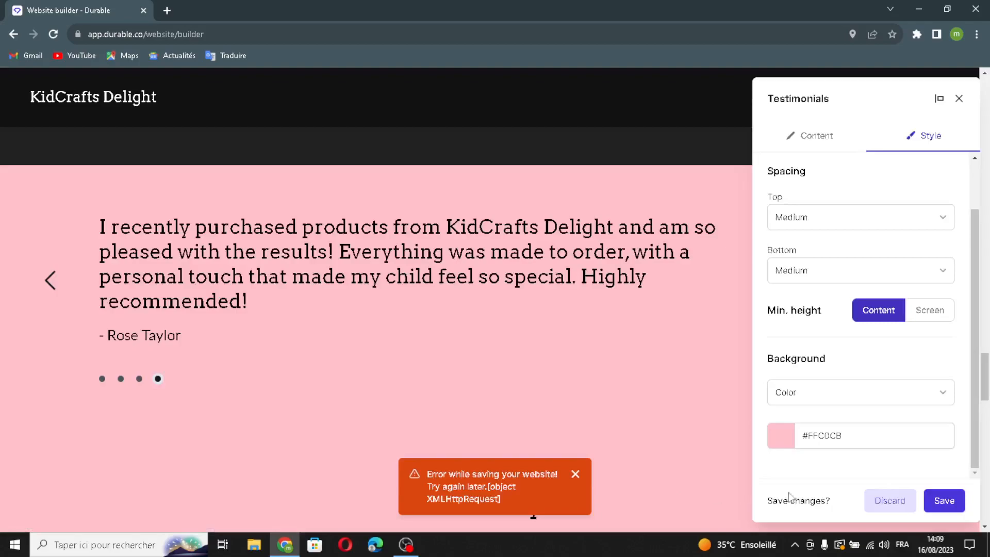
left_click(944, 501)
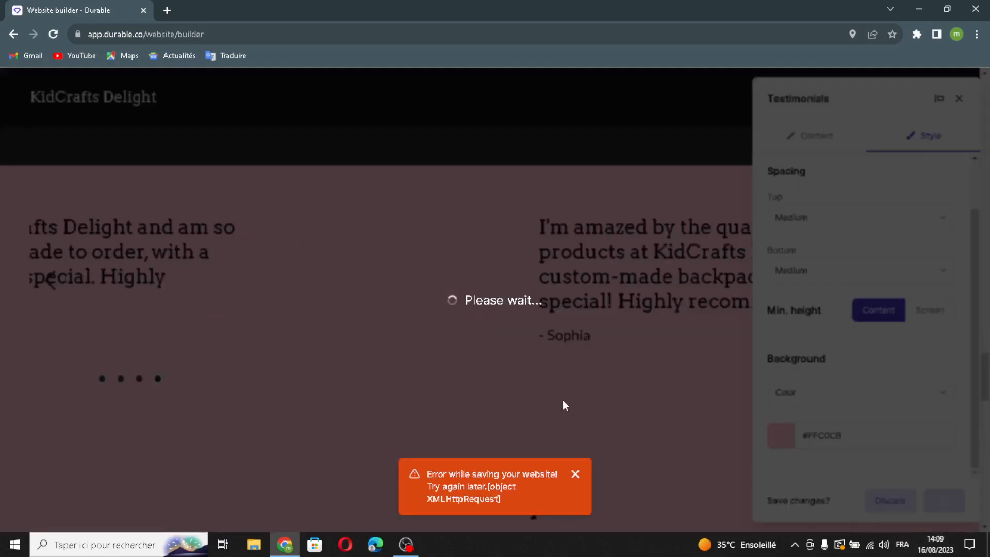
- Open the Gallery section for editing, keep its heading, and generate an additional gallery image with AI
scroll(565, 403, "down", 5)
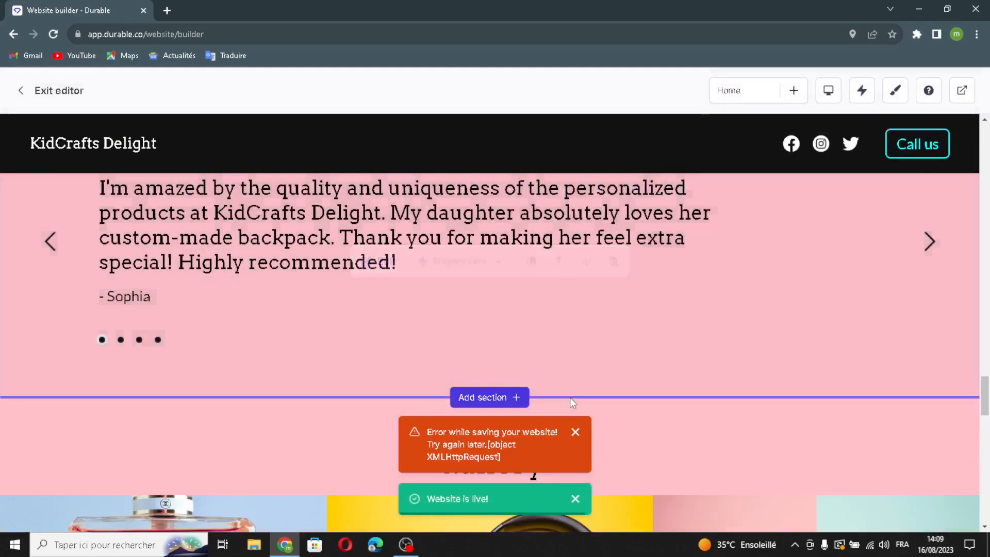
scroll(581, 395, "down", 5)
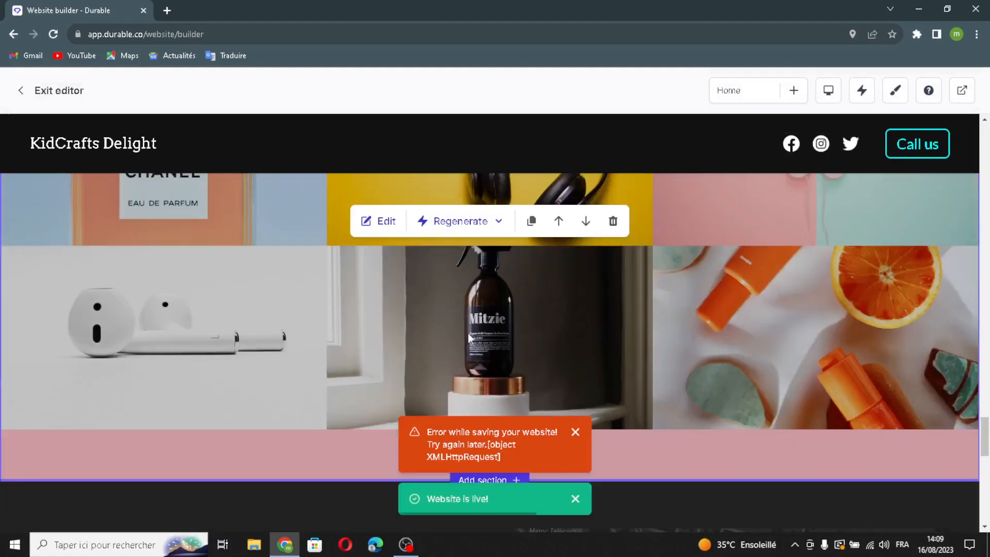
left_click(375, 221)
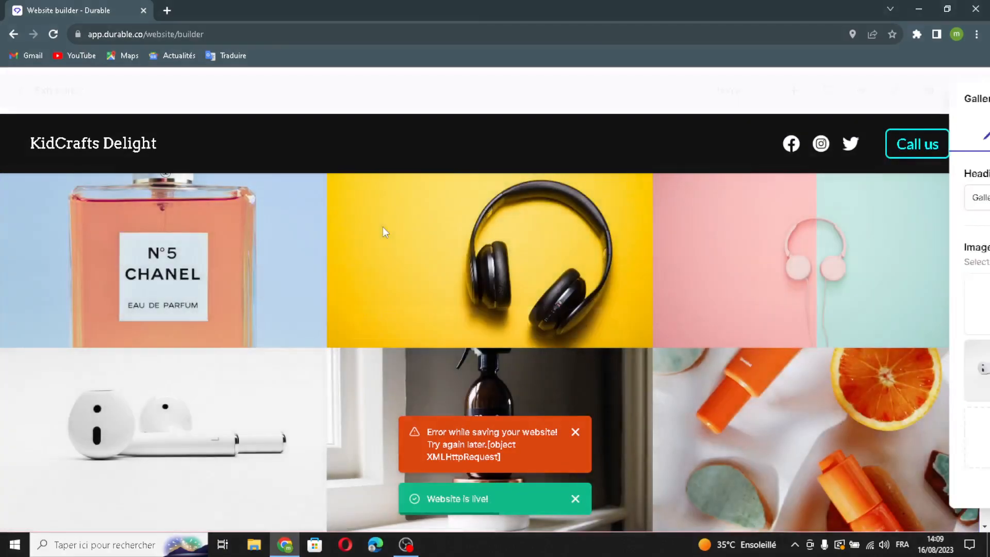
left_click_drag(817, 199, 787, 200)
left_click(819, 198)
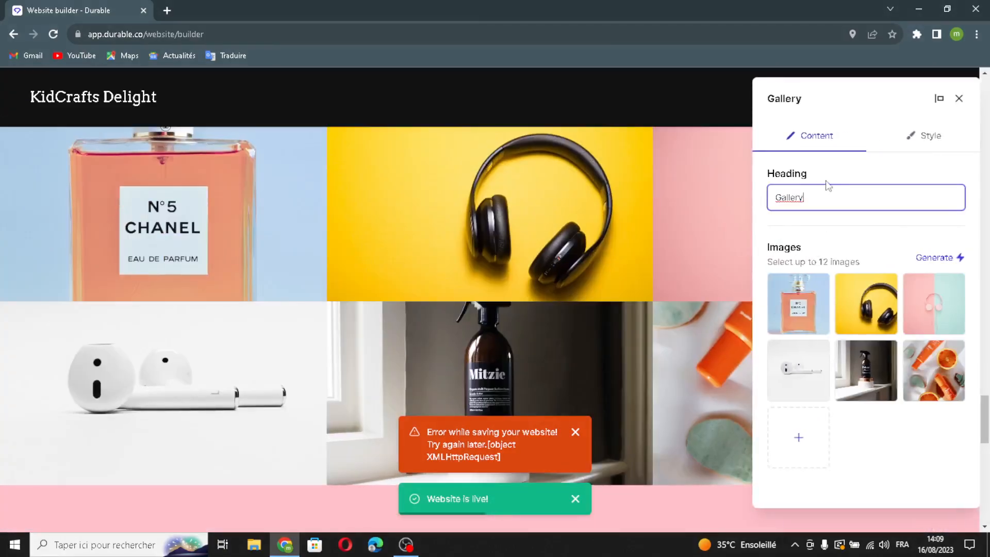
left_click(936, 259)
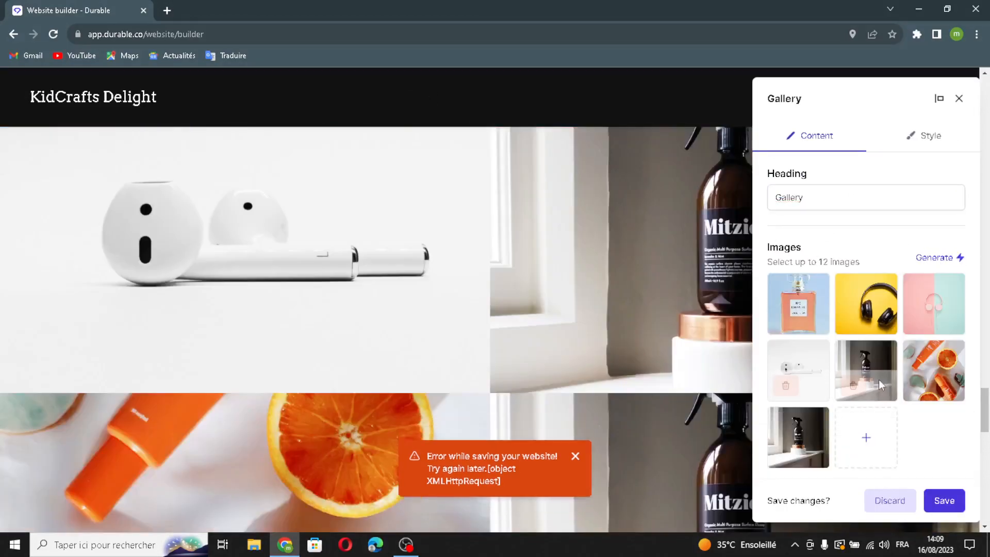
- Open the upload area for another gallery image and search Google Images for "children' product" in a new browser tab
left_click(882, 453)
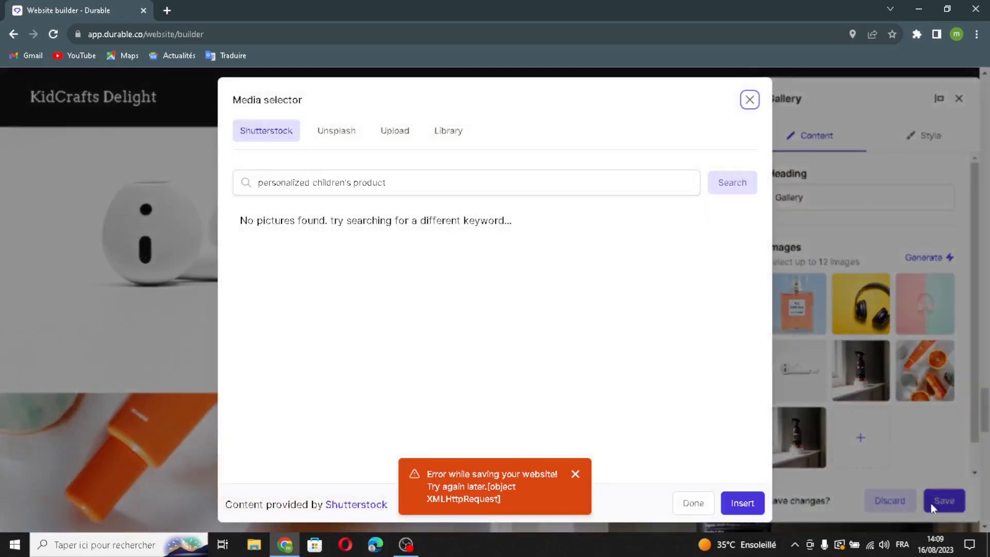
left_click(399, 135)
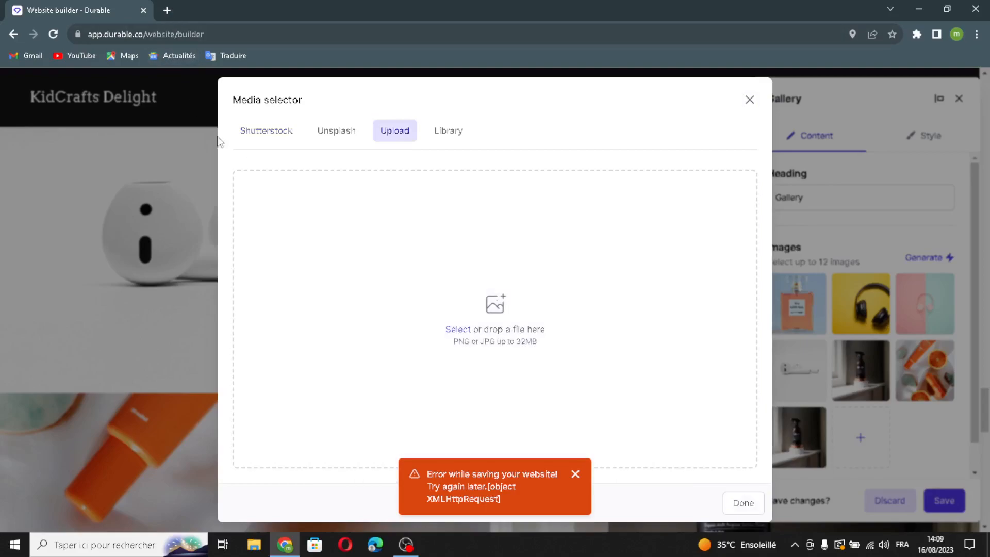
left_click(166, 11)
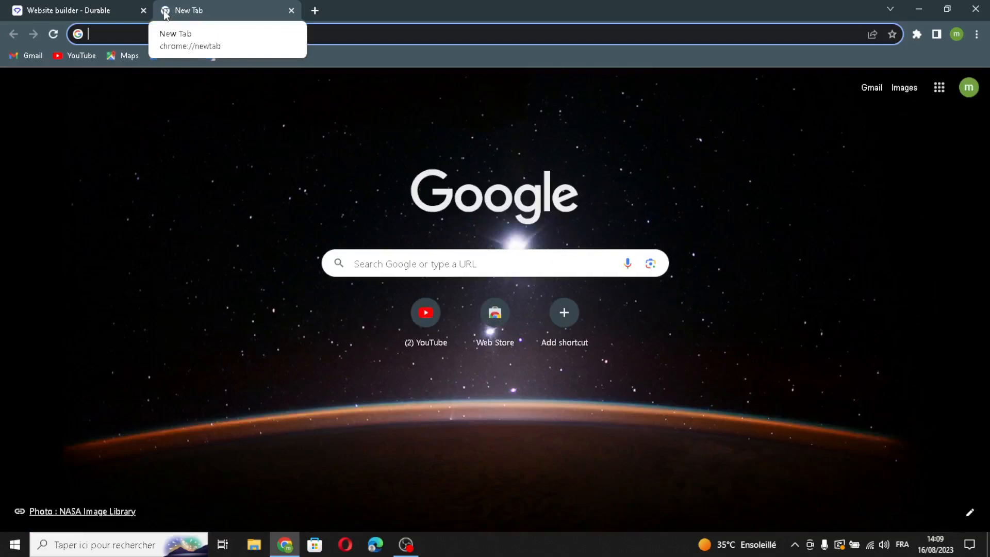
type("p")
key("BackSpace")
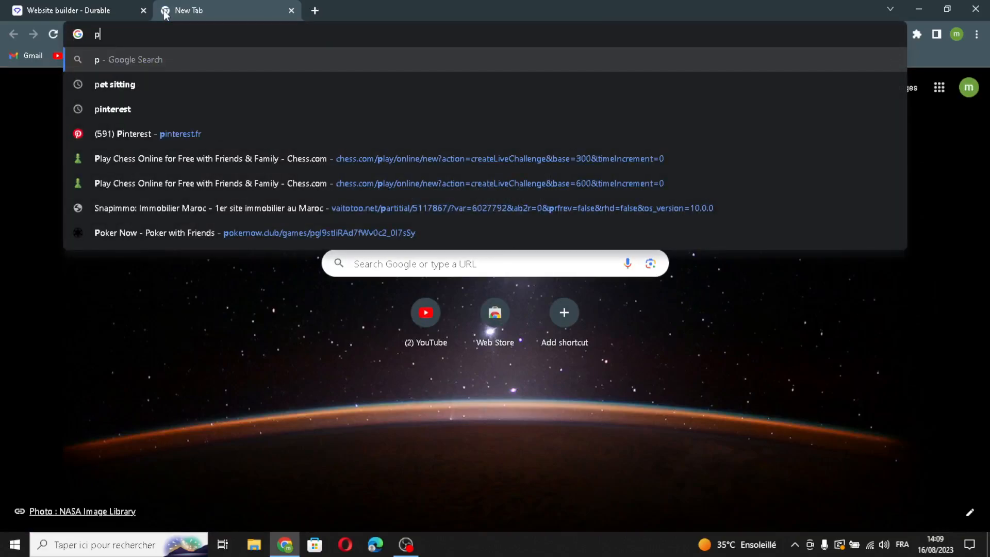
type("children")
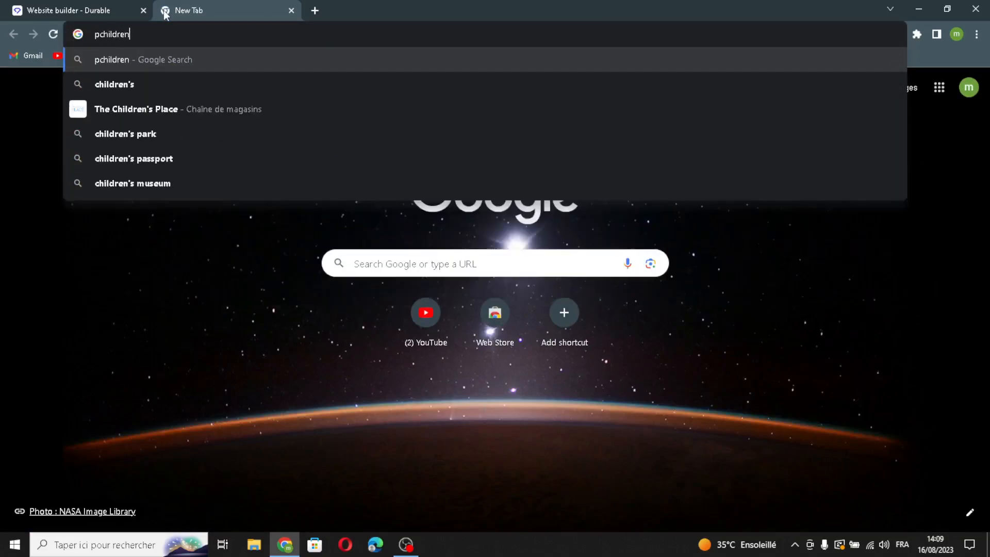
type("'")
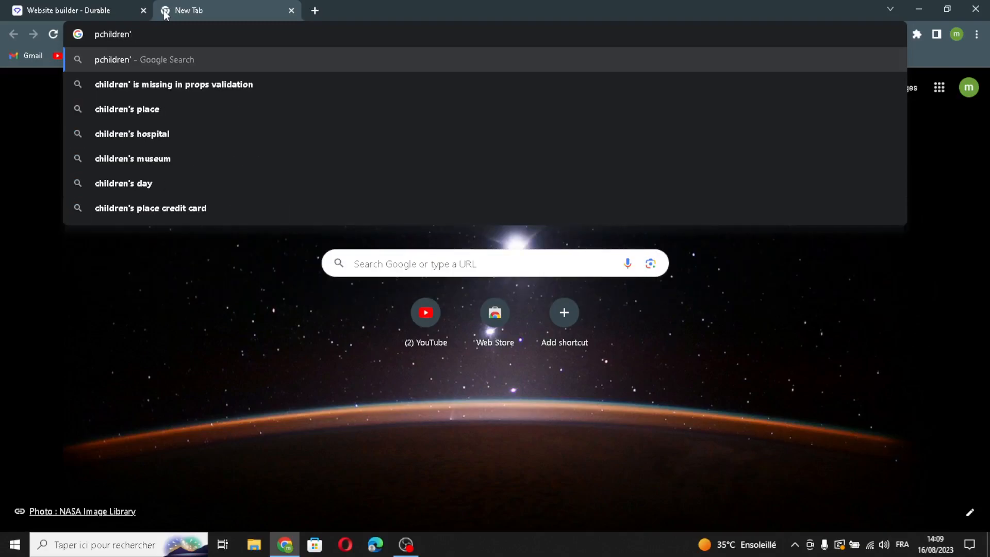
type(" product")
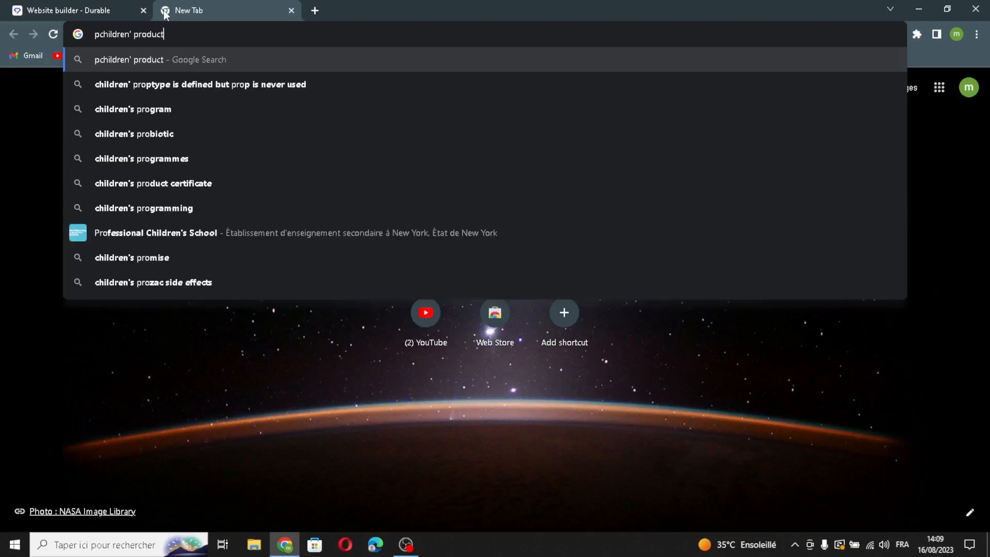
left_click_drag(101, 30, 85, 35)
key("BackSpace")
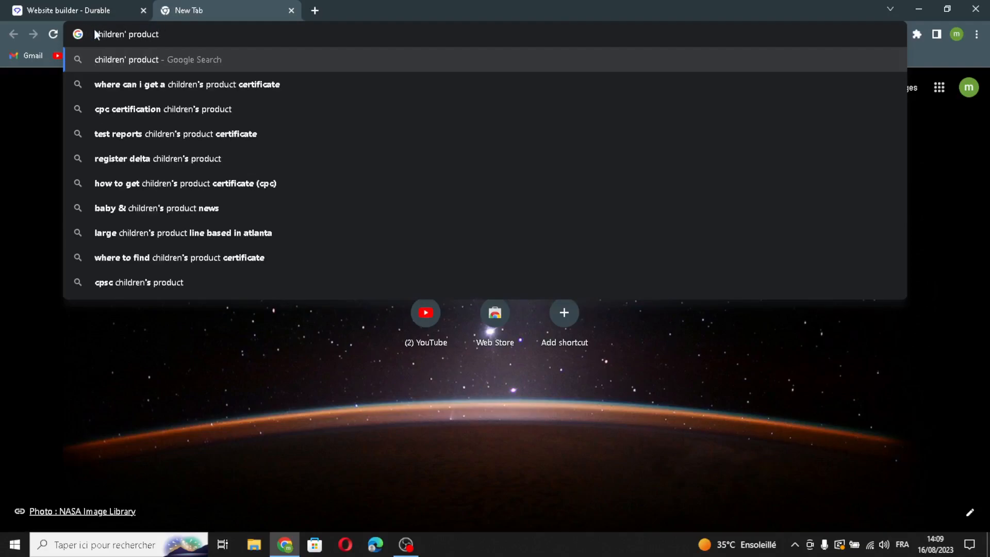
key("Return")
left_click(149, 137)
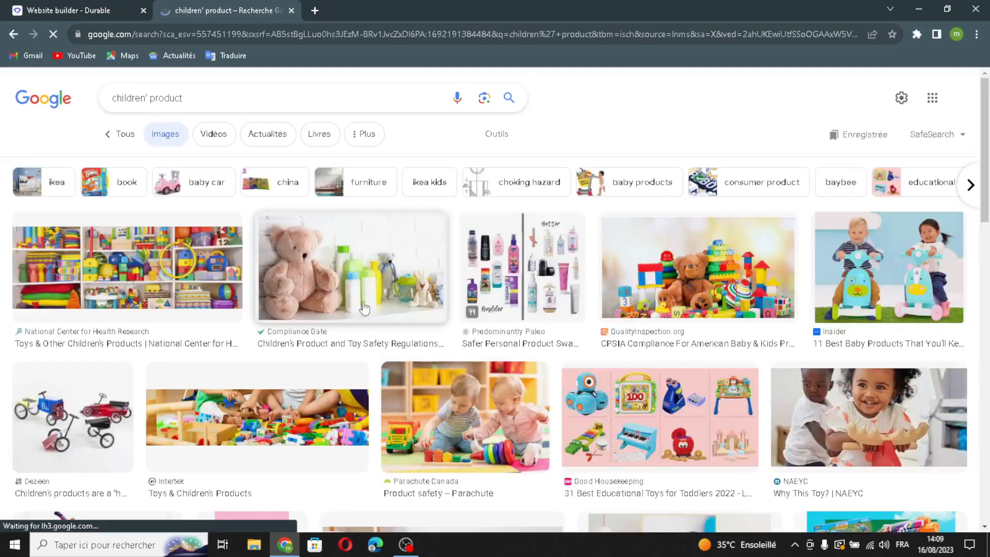
- Upload the Parachute Canada picture of two toddlers playing with toys to the gallery's media selector in the Durable tab
left_click_drag(367, 277, 200, 4)
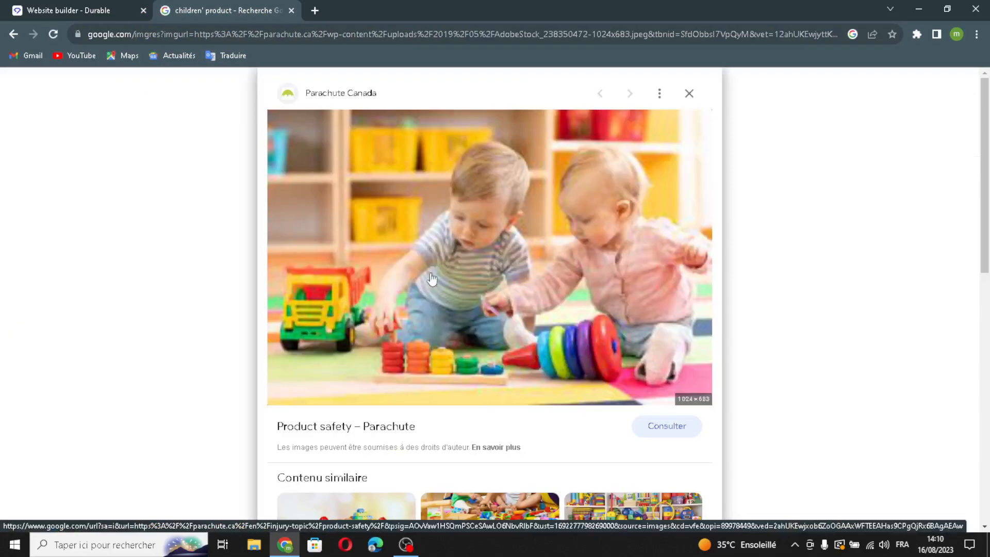
left_click_drag(443, 284, 505, 314)
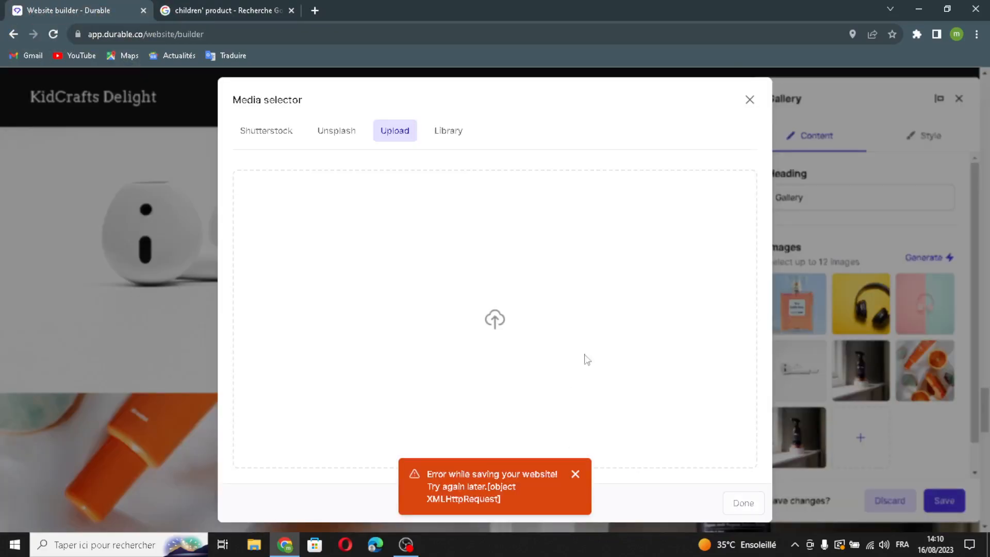
- Add the uploaded toddlers picture and the Shutterstock photo of two children in overalls to the gallery, and save the section
left_click(461, 132)
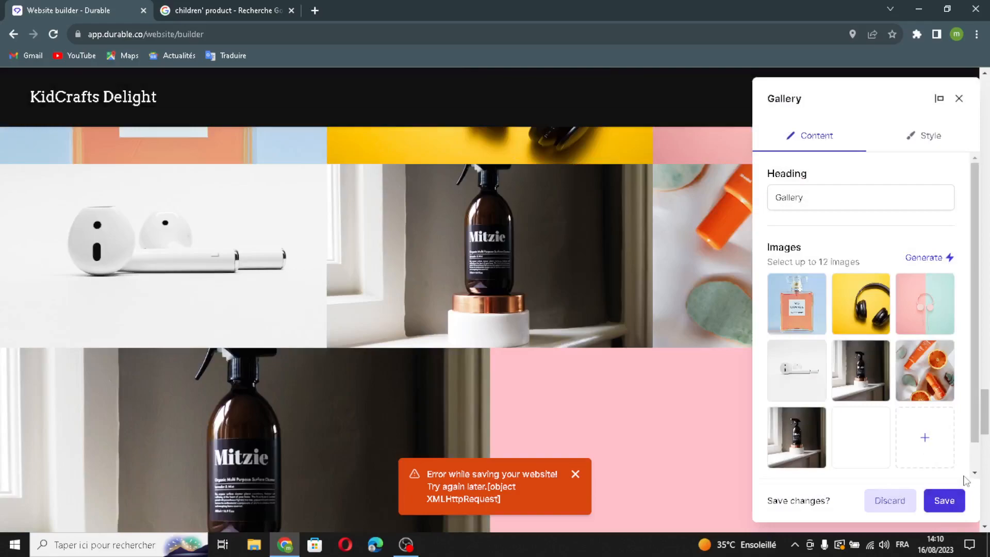
left_click(926, 438)
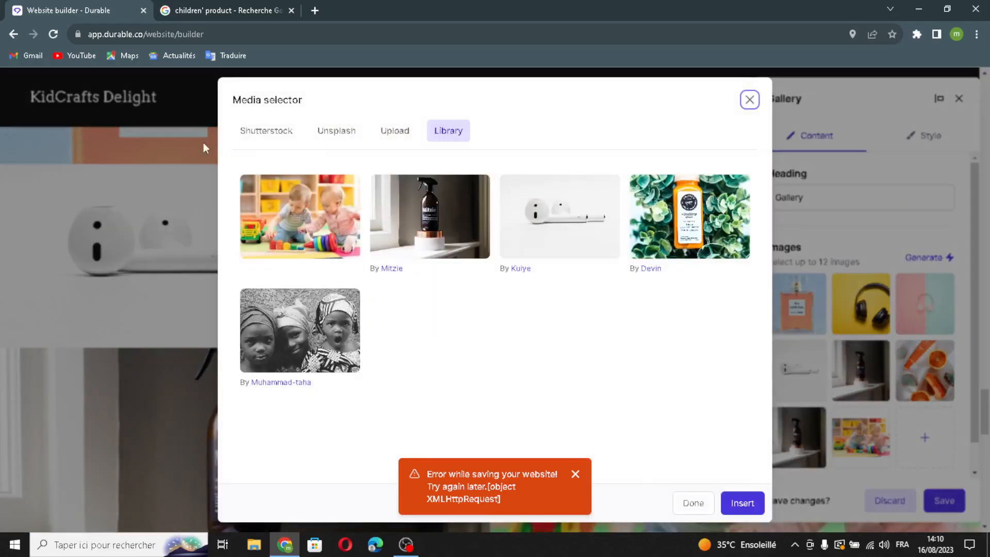
left_click(251, 136)
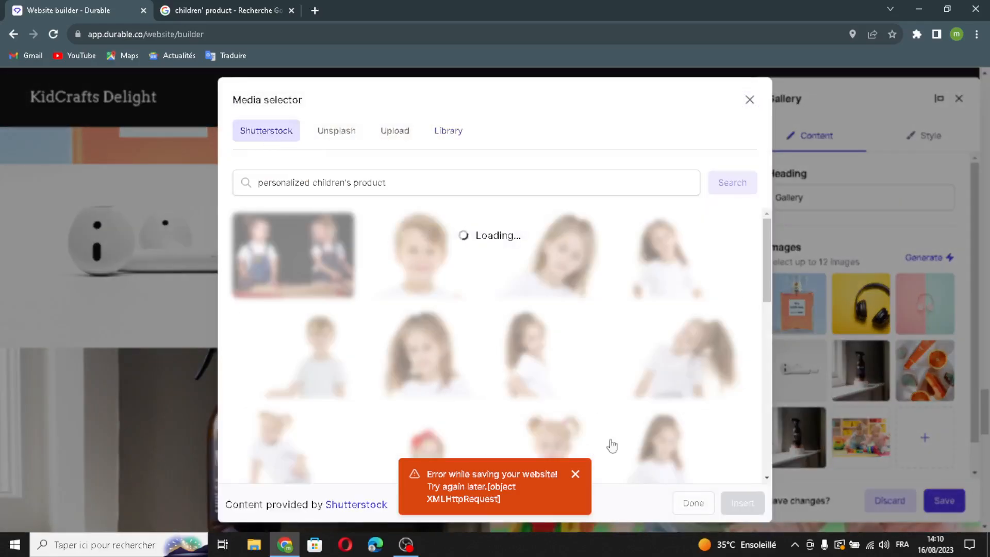
left_click(323, 266)
left_click(740, 503)
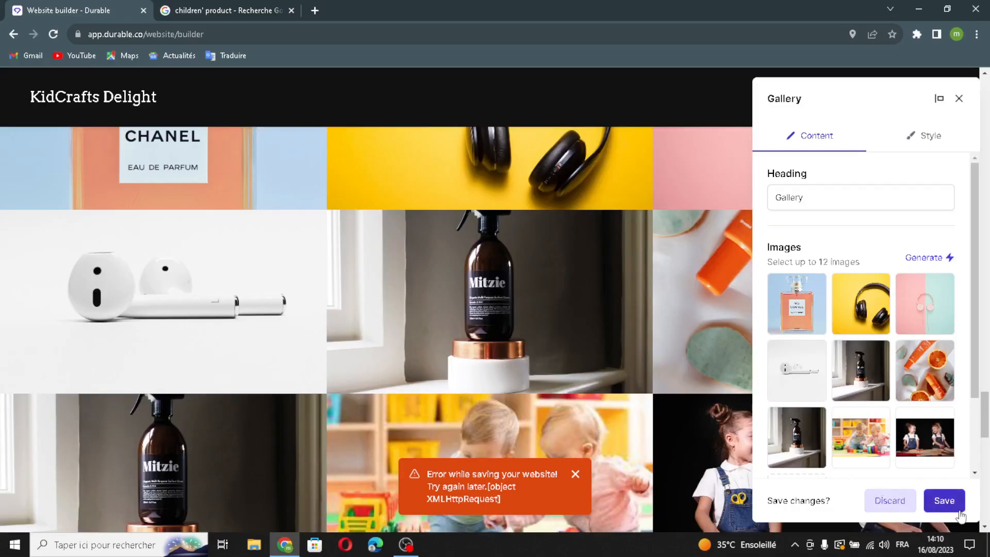
left_click(944, 501)
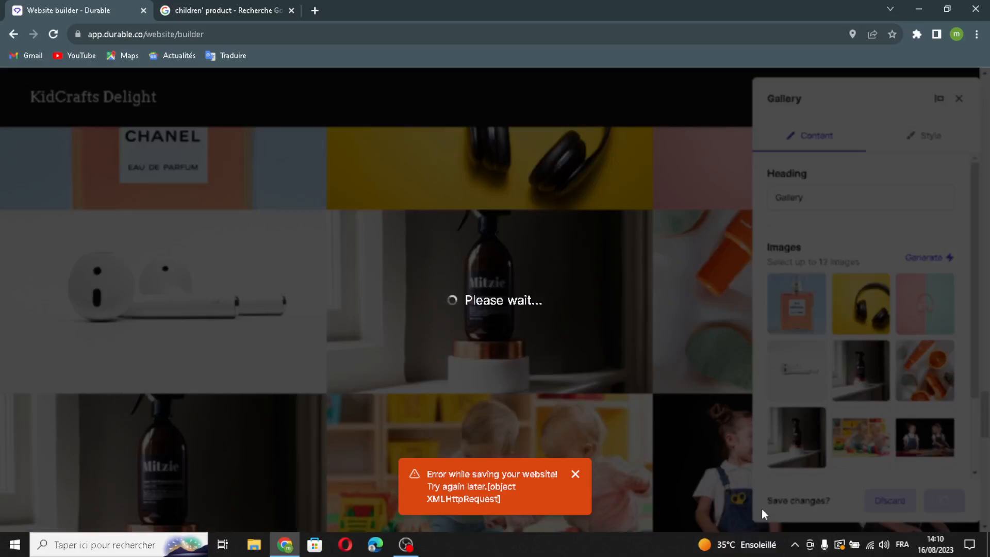
left_click(577, 474)
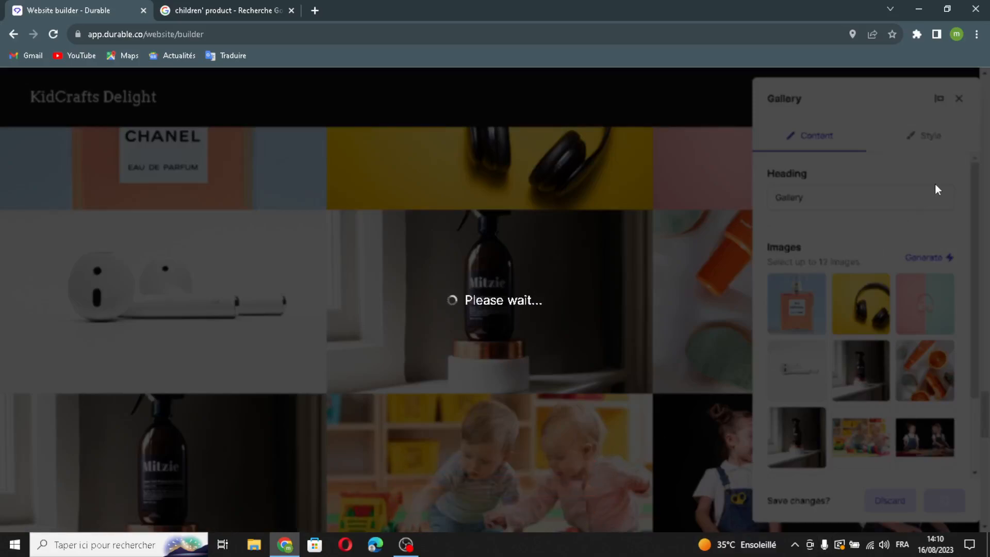
- Open the Location section for editing and review its heading and business address
scroll(670, 395, "down", 9)
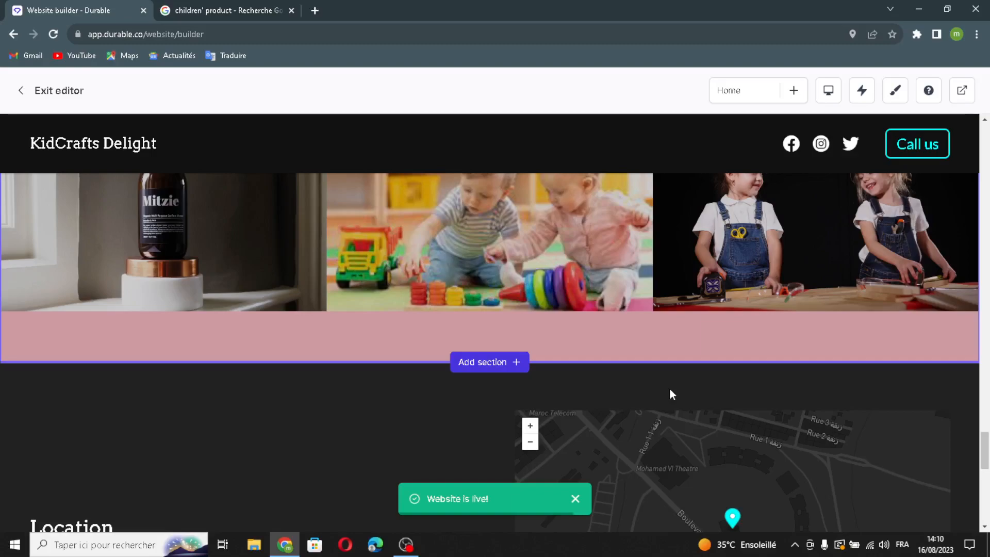
scroll(670, 395, "up", 1)
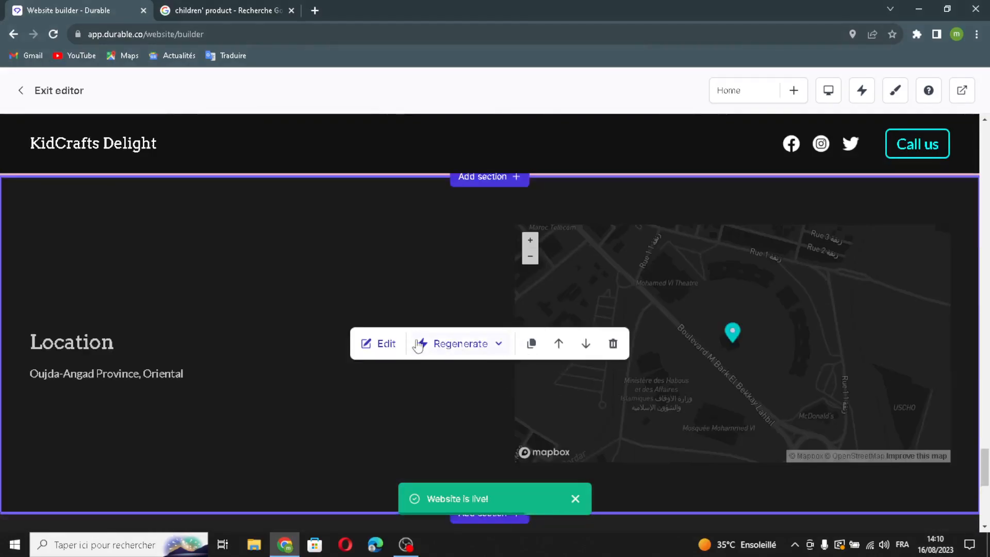
left_click(379, 343)
left_click(755, 192)
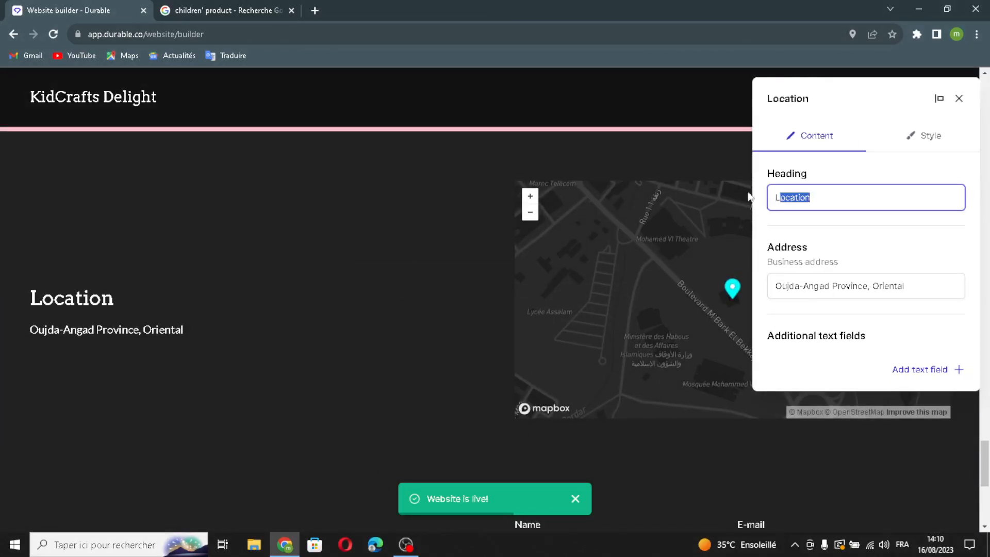
double_click(827, 195)
left_click(934, 287)
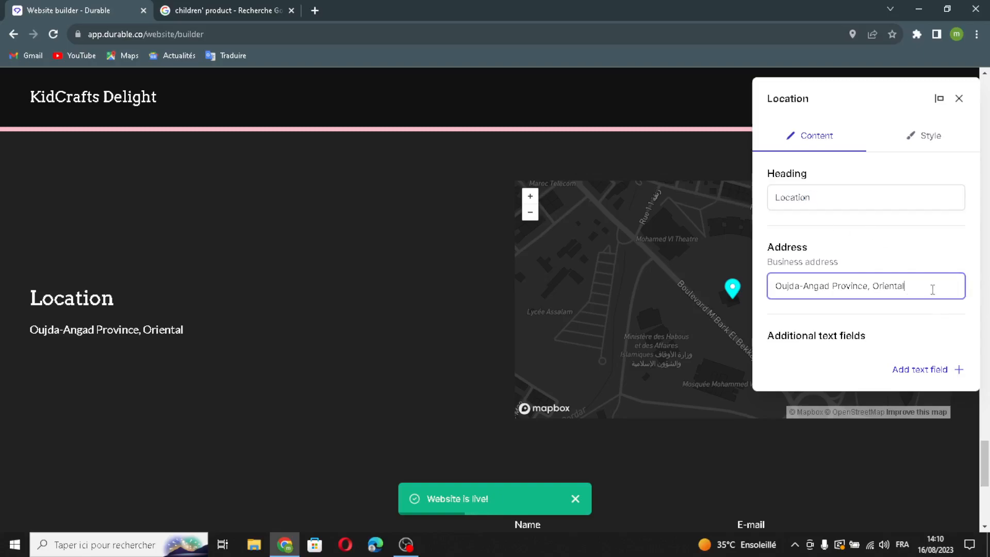
left_click_drag(988, 298, 777, 298)
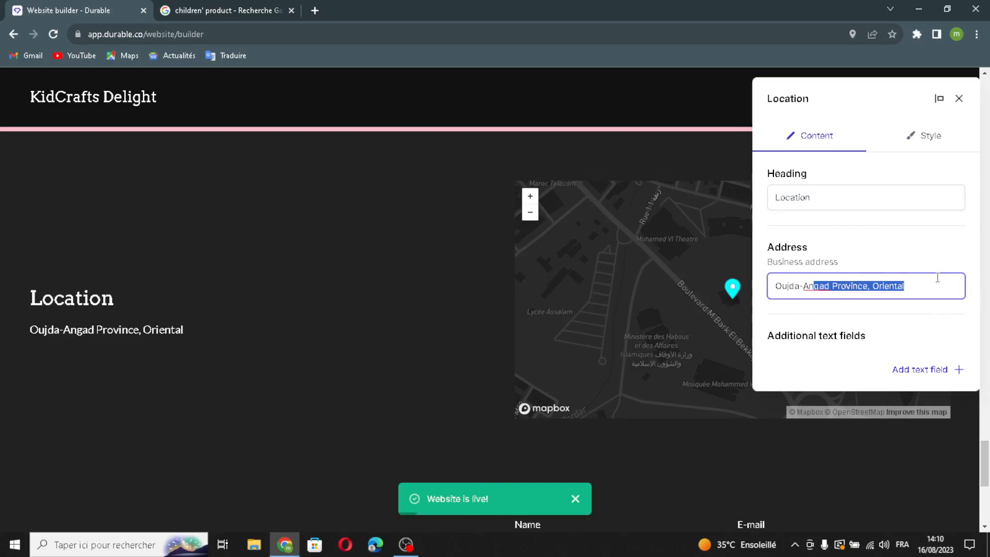
- Examine the title and content entries for an additional Location text field, and close the form without adding one
left_click(913, 370)
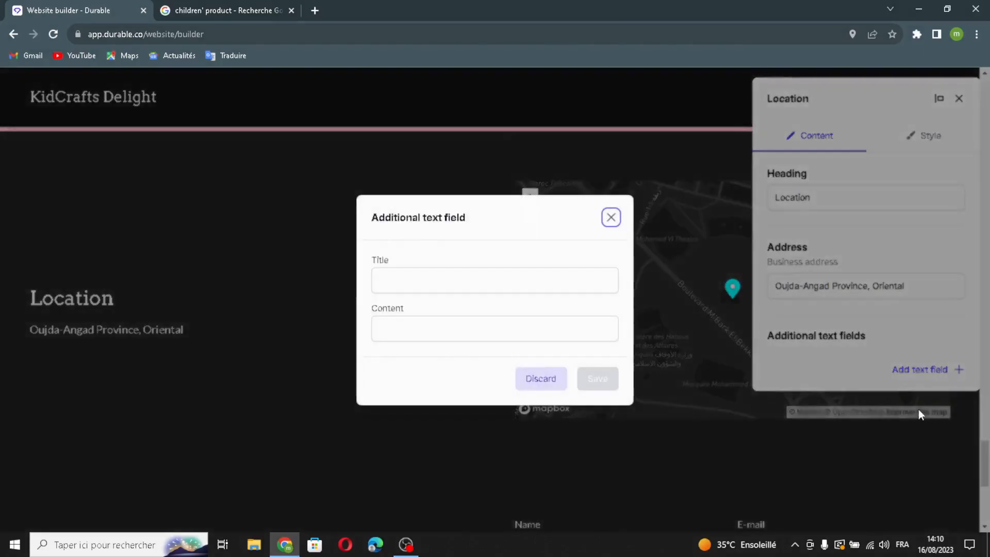
left_click(447, 279)
left_click(452, 322)
left_click(442, 277)
left_click(425, 328)
left_click(611, 218)
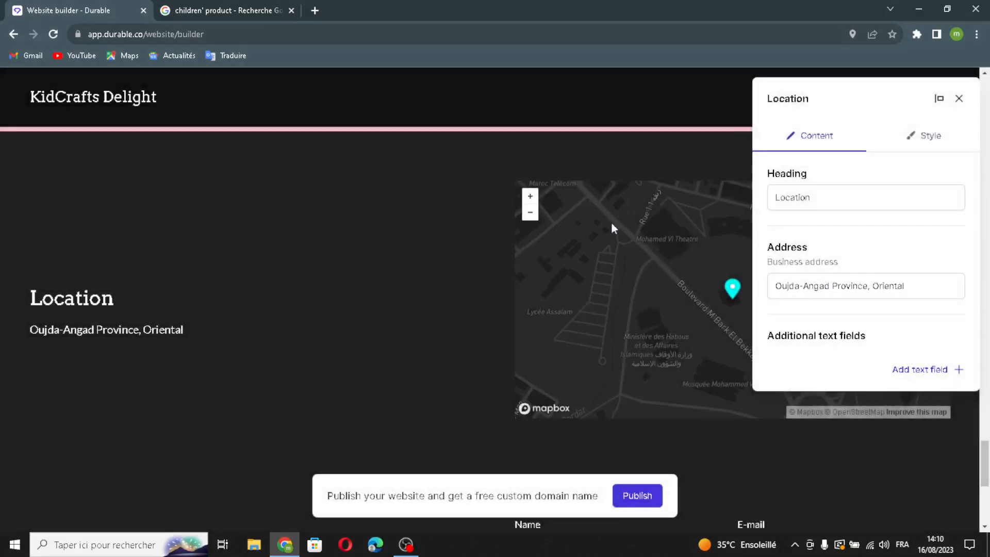
- Review the Location section's style options, such as map type, theme, rounded corners, alignment and marker color, and close its settings
left_click(926, 135)
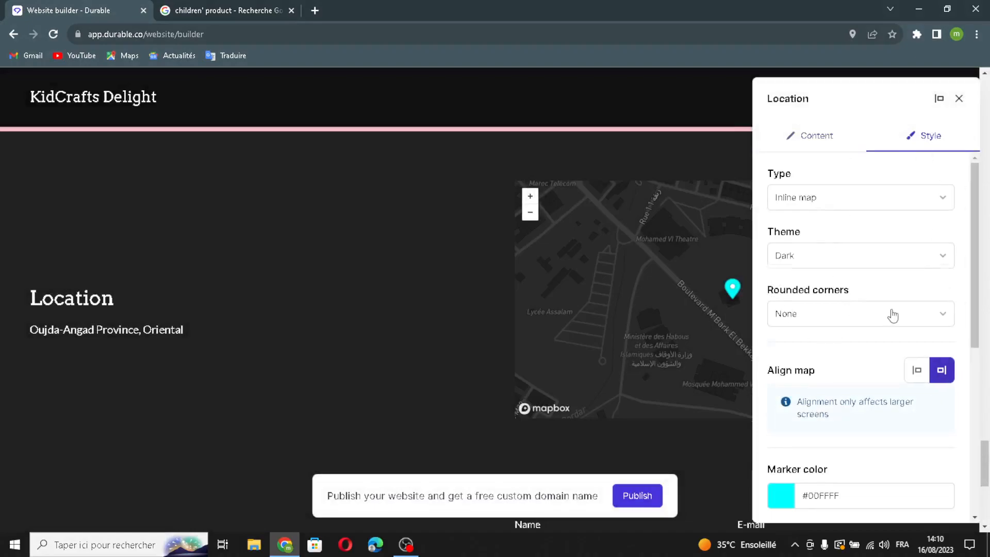
scroll(887, 318, "down", 3)
scroll(887, 316, "up", 3)
left_click(959, 99)
- Open the contact form section for editing and regenerate its heading and introductory text with AI
scroll(799, 327, "down", 6)
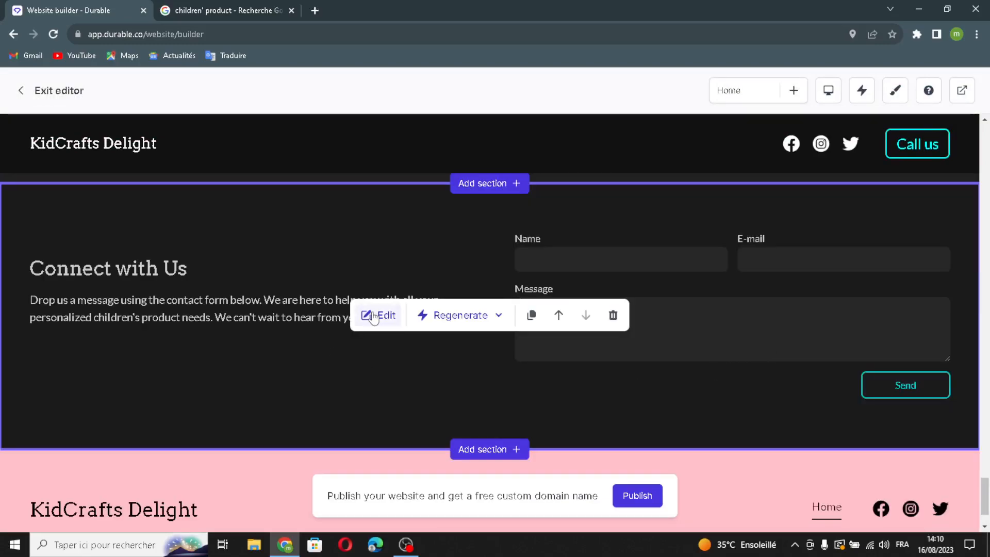
left_click(375, 317)
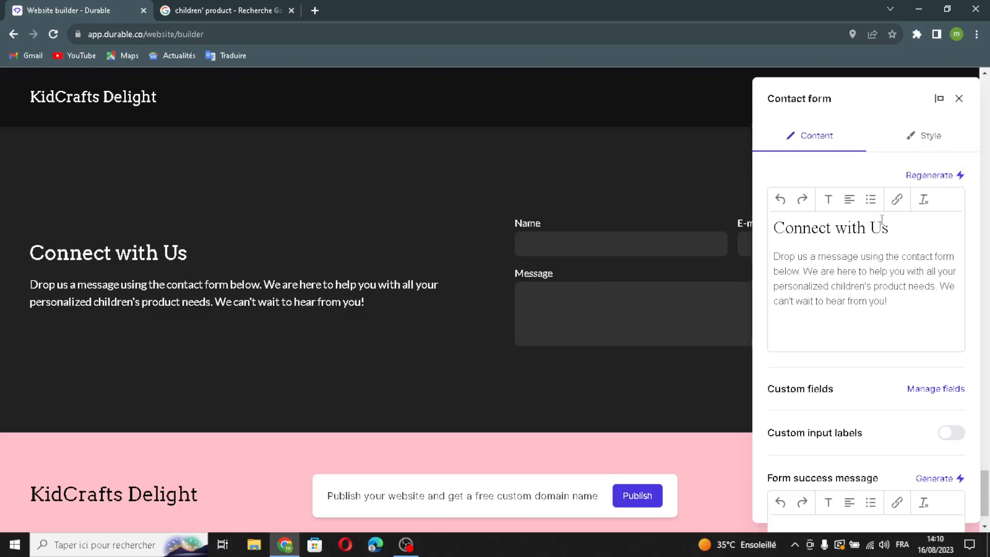
left_click(938, 177)
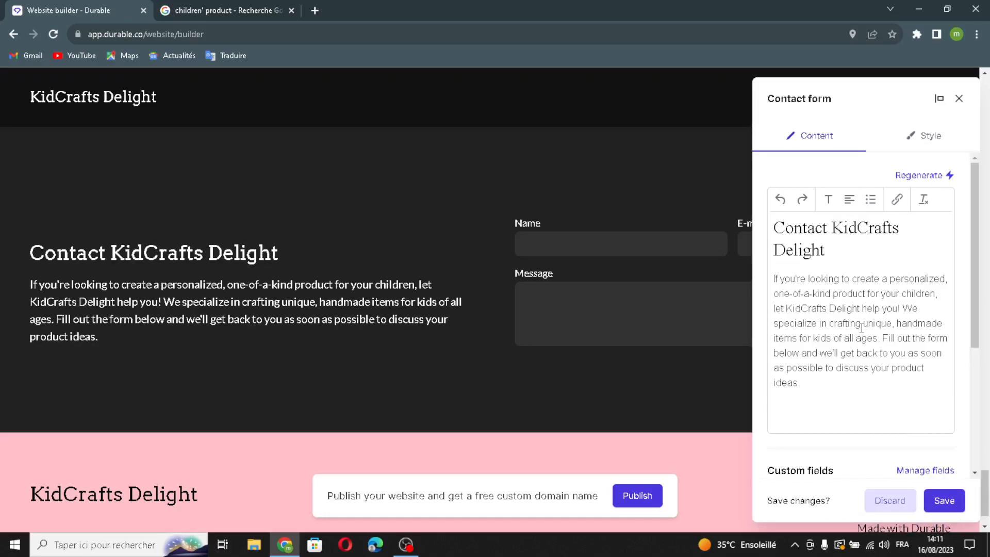
- Check the contact form's custom field management without adding a field, and enable custom input labels
scroll(866, 340, "down", 3)
left_click(940, 347)
left_click(651, 155)
scroll(914, 388, "down", 2)
left_click(942, 334)
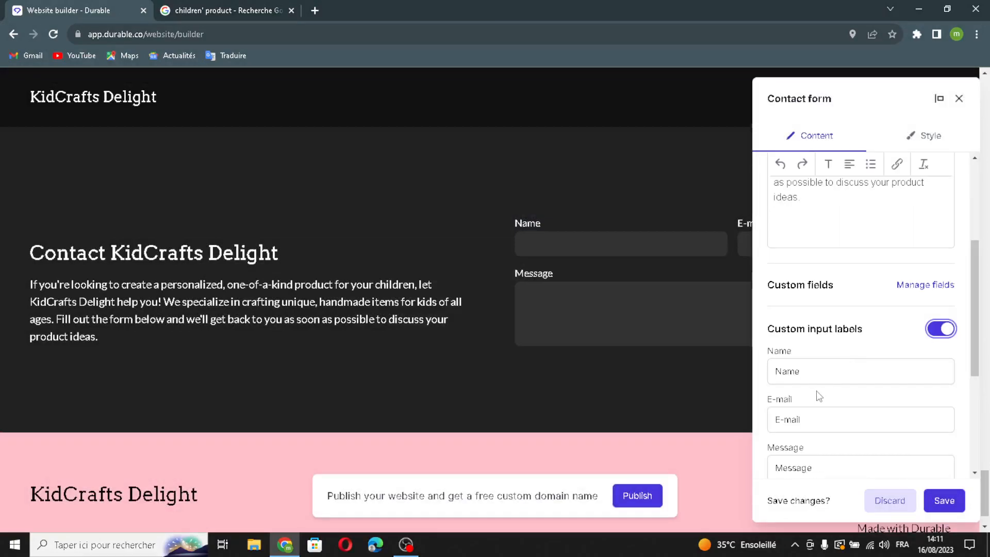
- Generate a form success message for the contact form with AI and save the section
scroll(817, 396, "down", 3)
left_click(920, 382)
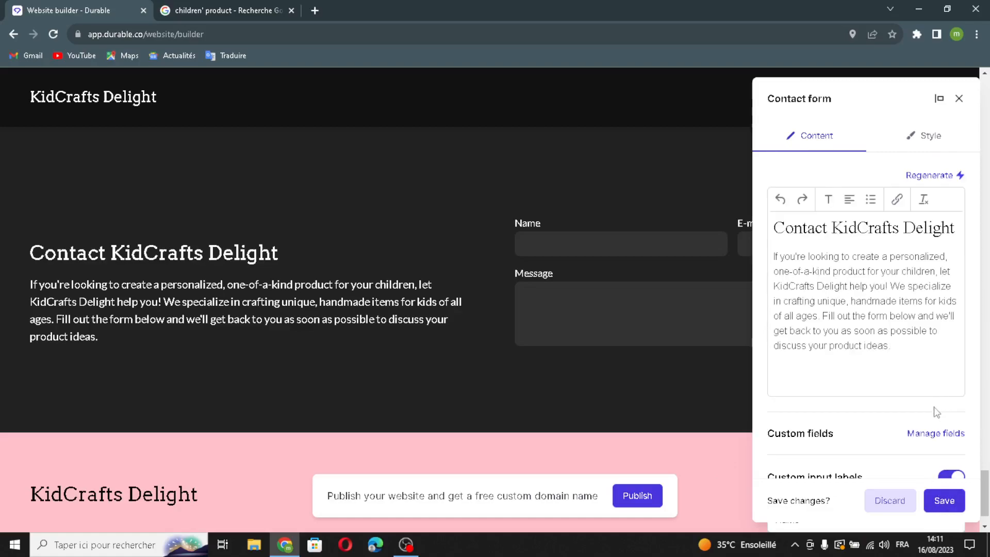
scroll(869, 436, "down", 5)
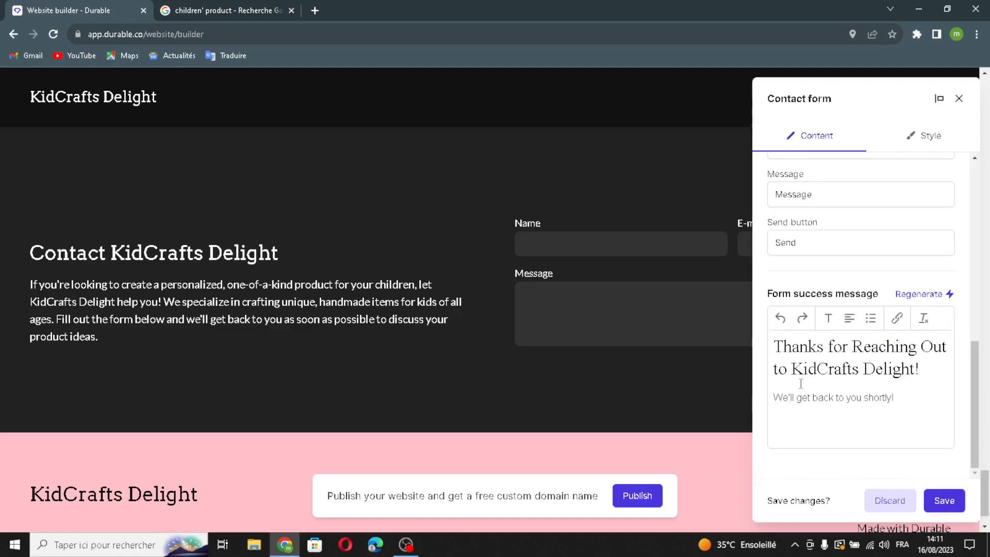
left_click(943, 496)
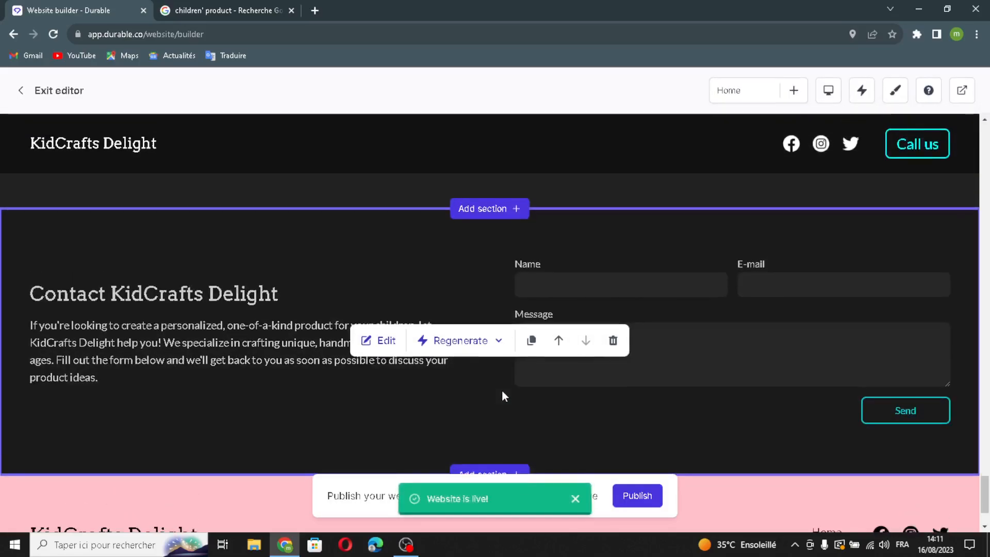
- Open the footer for editing, keep its business name, and turn on the logo option
scroll(502, 393, "down", 3)
left_click(184, 489)
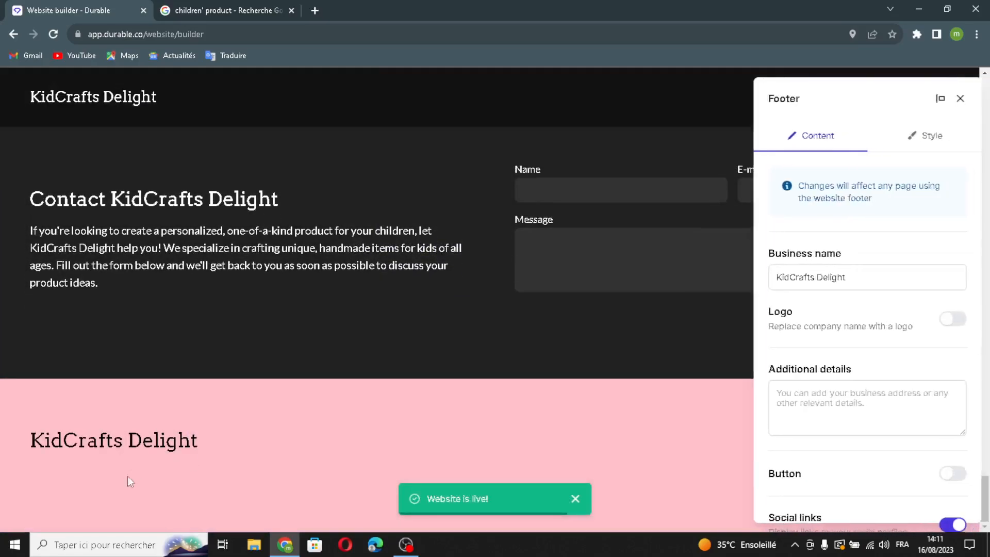
left_click(854, 279)
left_click_drag(854, 279, 914, 299)
left_click(938, 321)
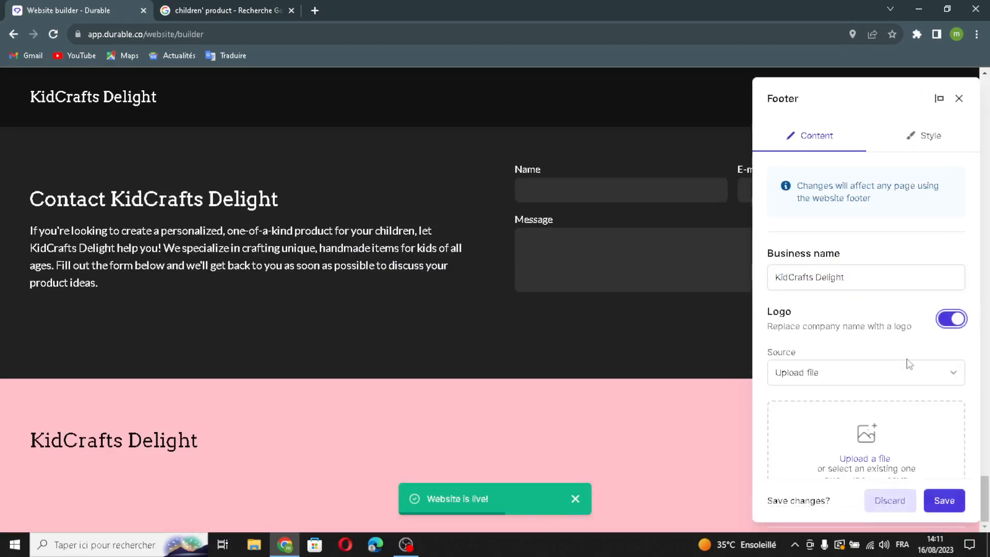
- Review the footer's additional details and social links, close the new social link form without adding a channel, and save the footer
scroll(894, 359, "down", 3)
left_click(873, 419)
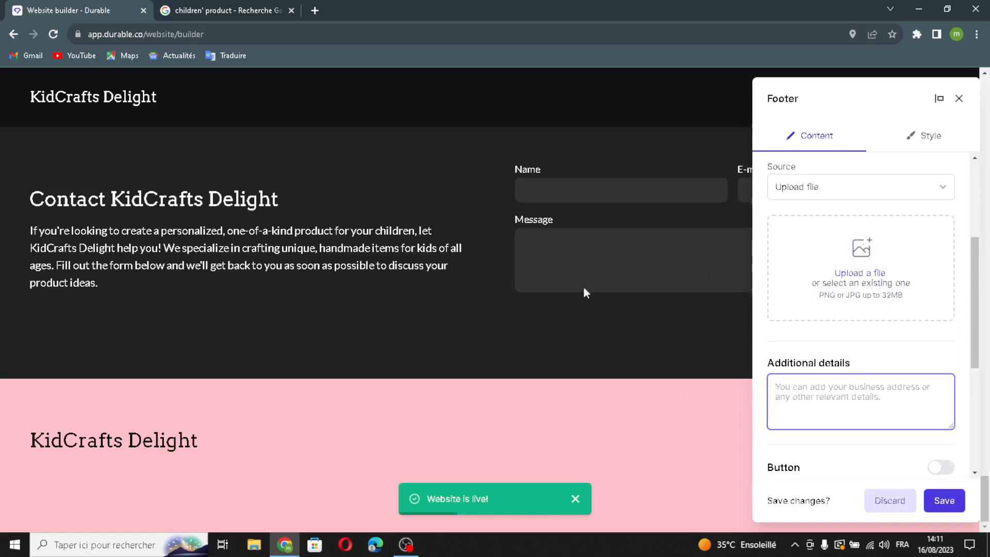
scroll(850, 427, "down", 2)
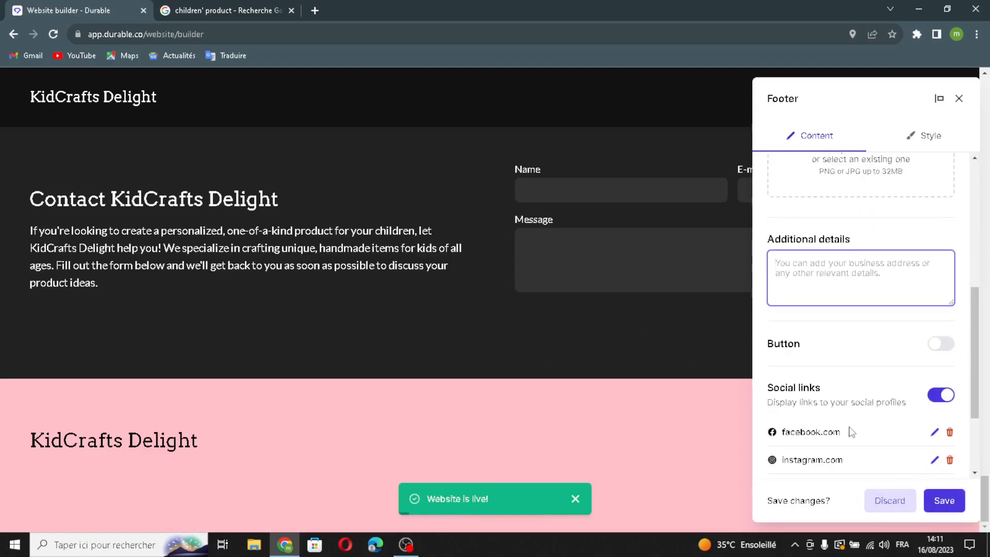
scroll(851, 433, "down", 2)
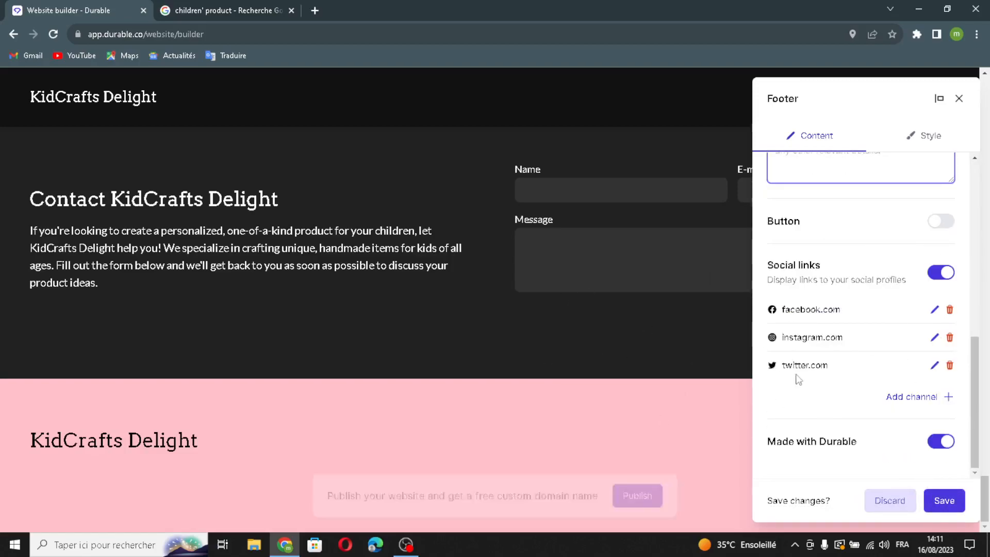
left_click(910, 397)
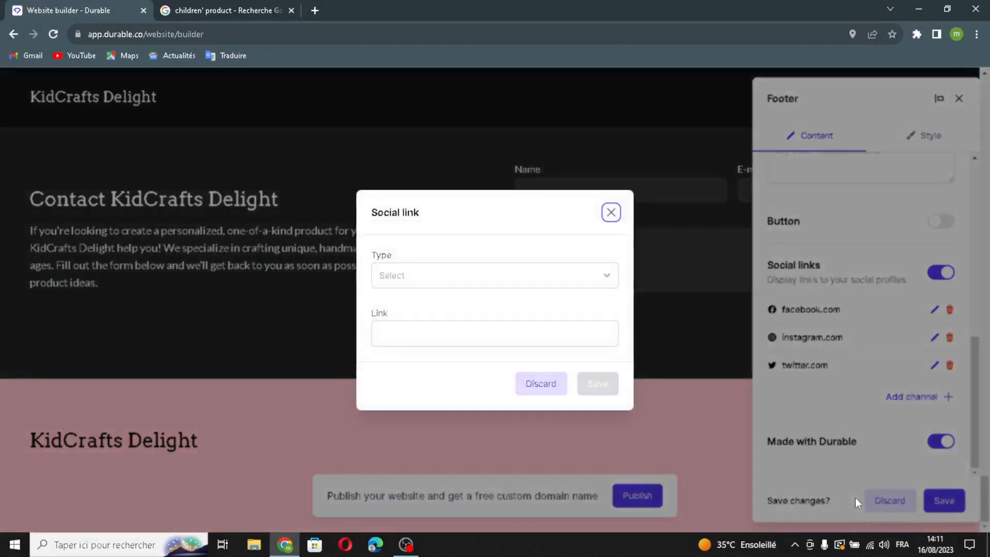
left_click(611, 213)
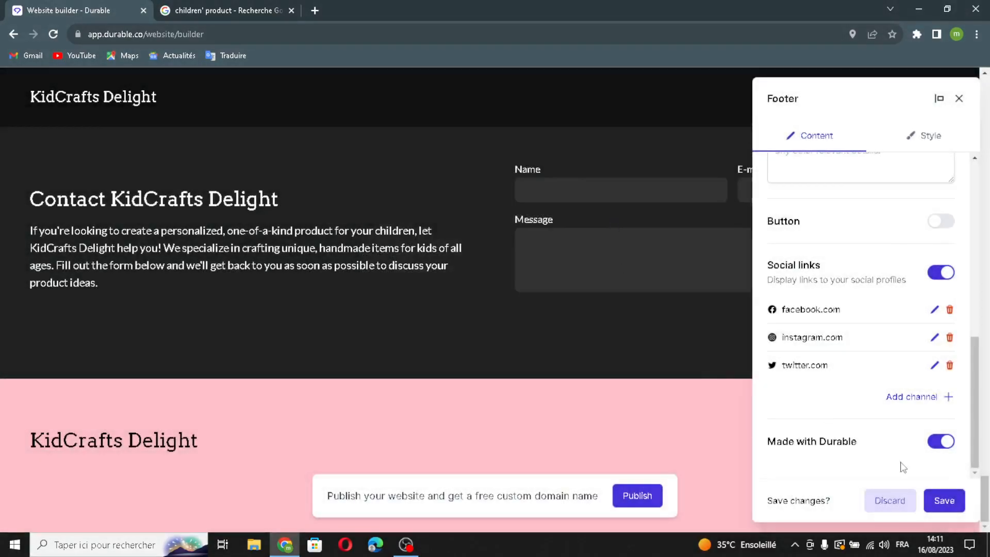
left_click(957, 502)
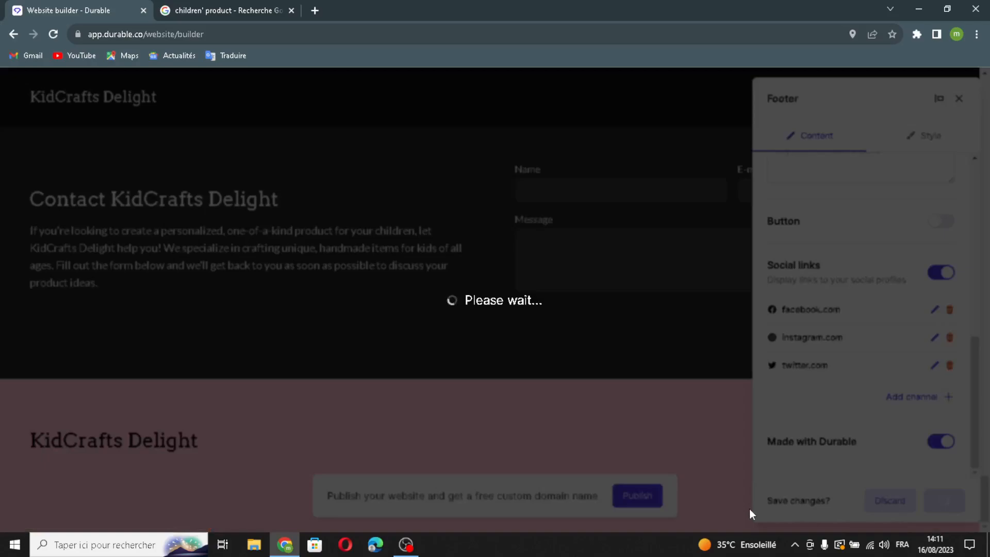
- Regenerate the contact form section with AI directly from the page
scroll(629, 370, "up", 3)
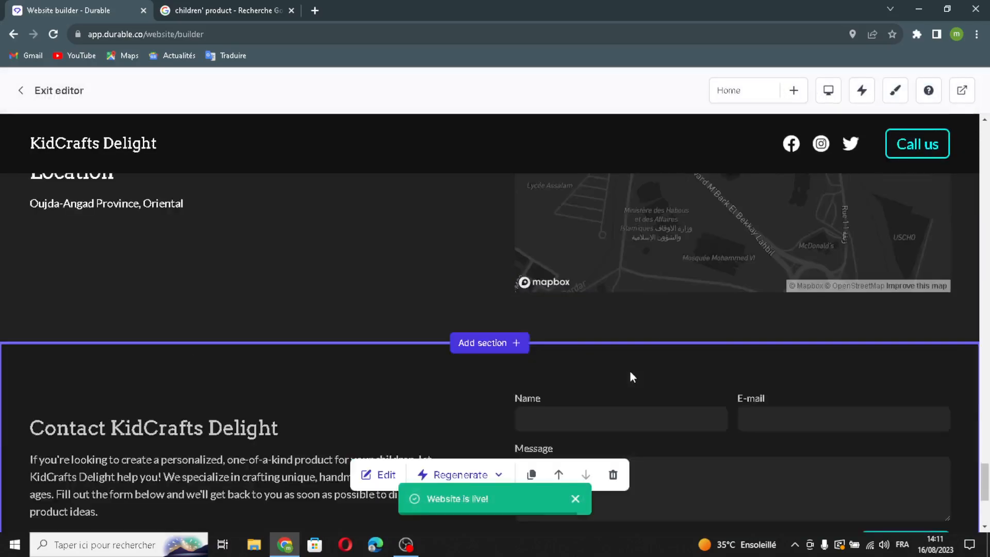
scroll(631, 372, "down", 2)
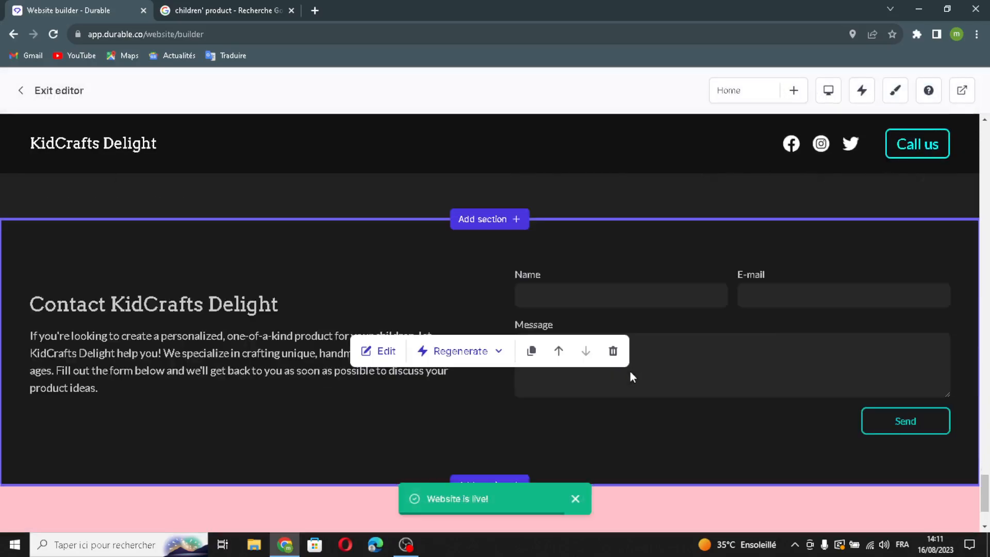
left_click(463, 344)
left_click(495, 394)
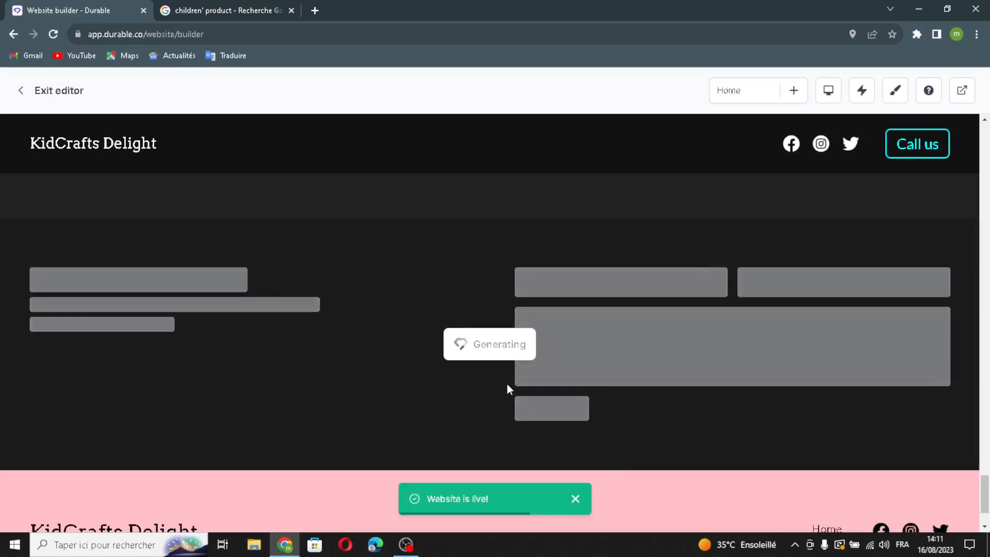
left_click(467, 351)
left_click(480, 322)
- Regenerate the Location section with AI and look over its new map layout
scroll(497, 309, "up", 5)
scroll(497, 309, "up", 1)
left_click(480, 359)
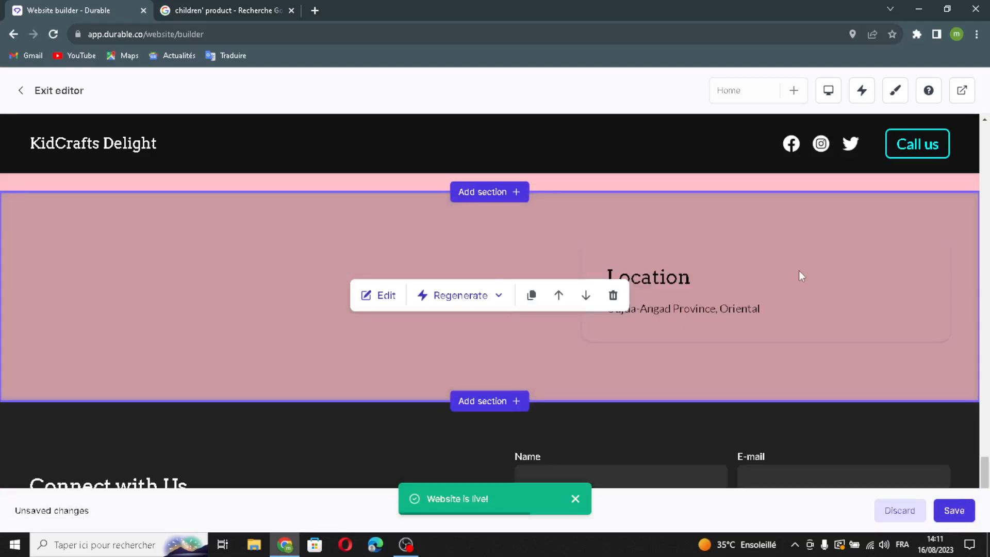
scroll(650, 382, "down", 4)
scroll(695, 336, "up", 10)
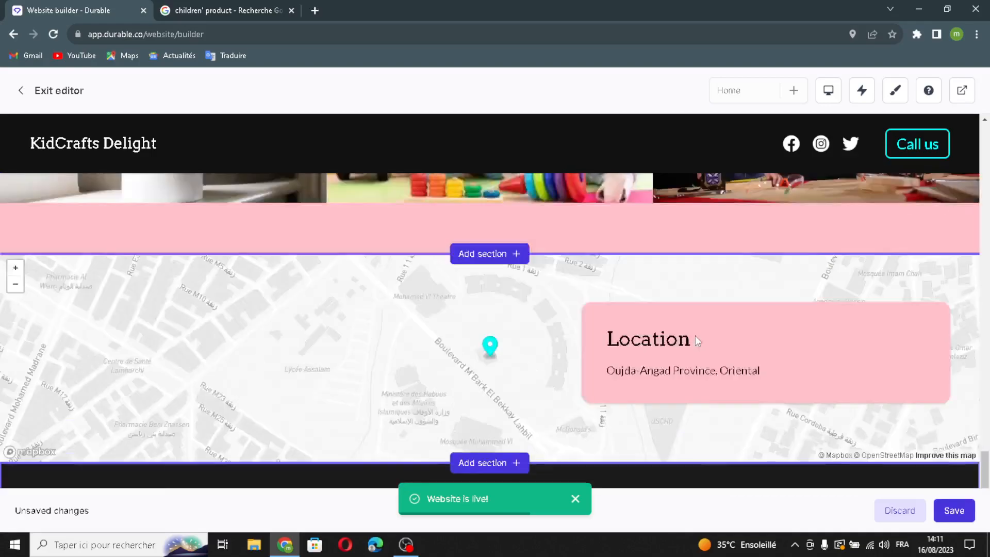
scroll(695, 336, "down", 2)
scroll(694, 335, "down", 4)
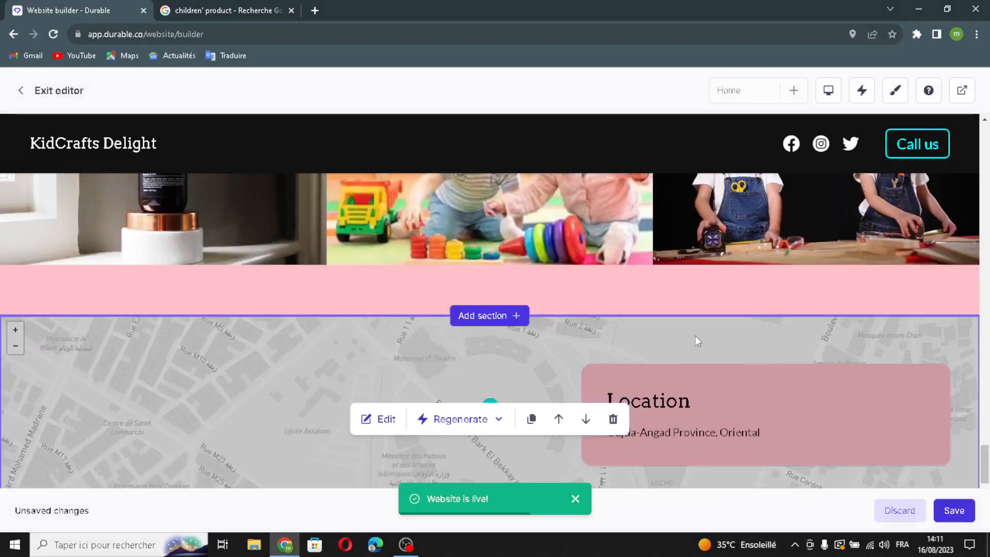
- Regenerate the Location section once more with AI to get a different design for its map and address card
left_click(494, 417)
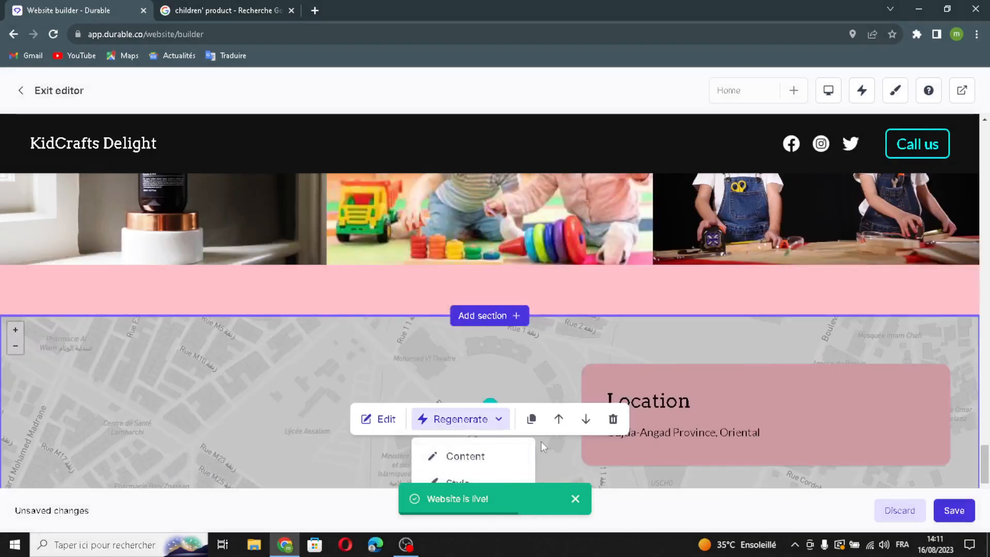
scroll(540, 442, "down", 3)
left_click(508, 324)
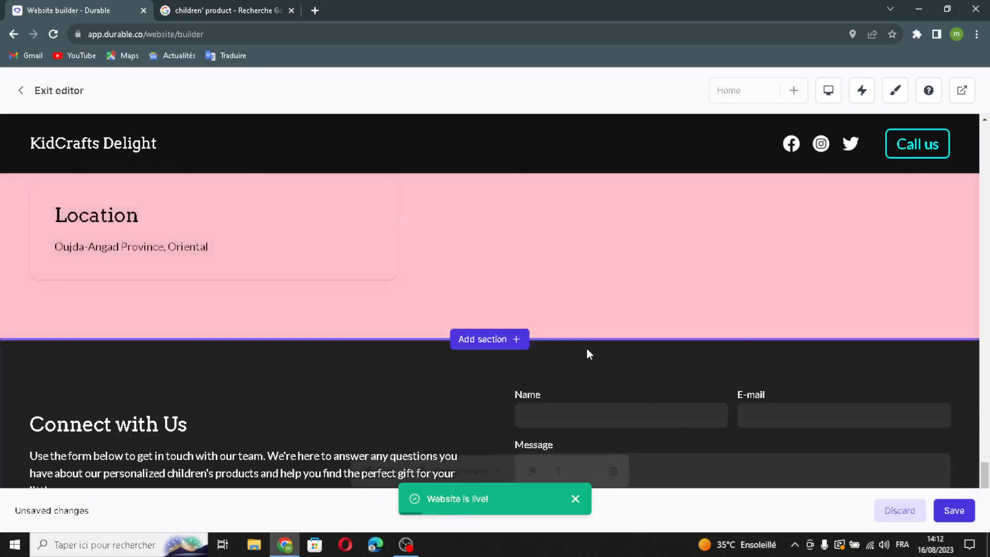
scroll(548, 422, "down", 2)
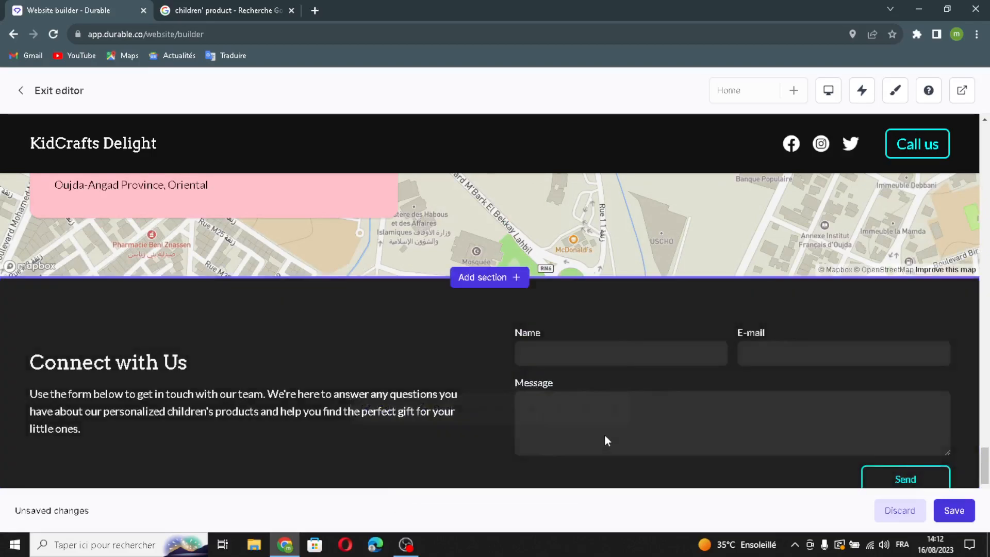
scroll(604, 433, "down", 3)
mouse_move(607, 267)
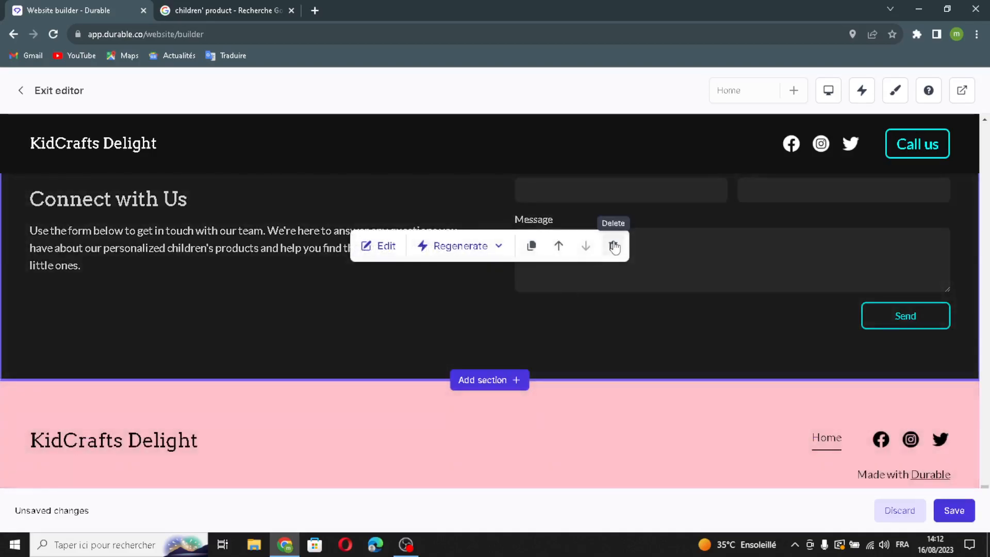
left_click(613, 245)
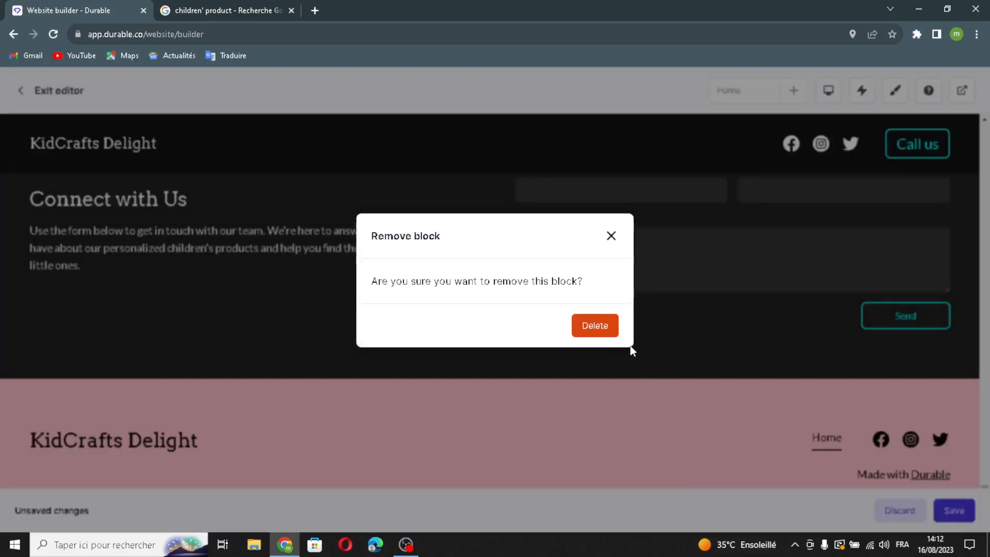
left_click(609, 332)
- Try the Location section one place higher, above the Gallery, and move it back down below the Gallery
scroll(660, 330, "up", 5)
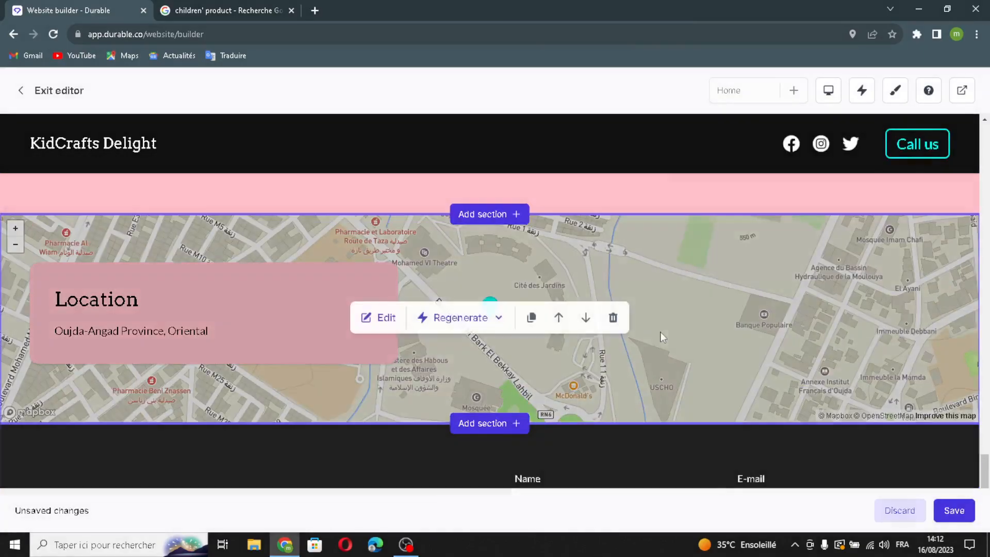
left_click(558, 317)
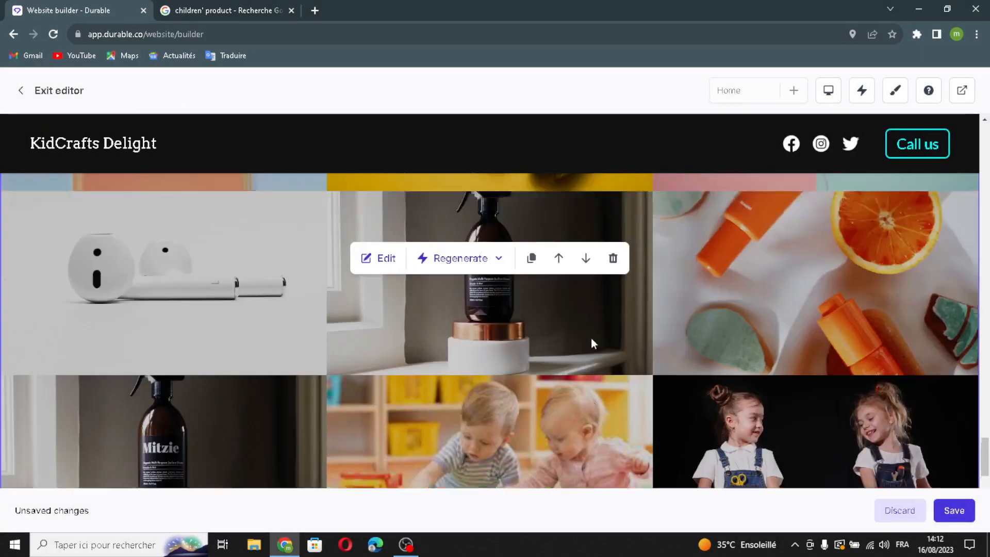
scroll(592, 264, "up", 8)
scroll(592, 268, "down", 2)
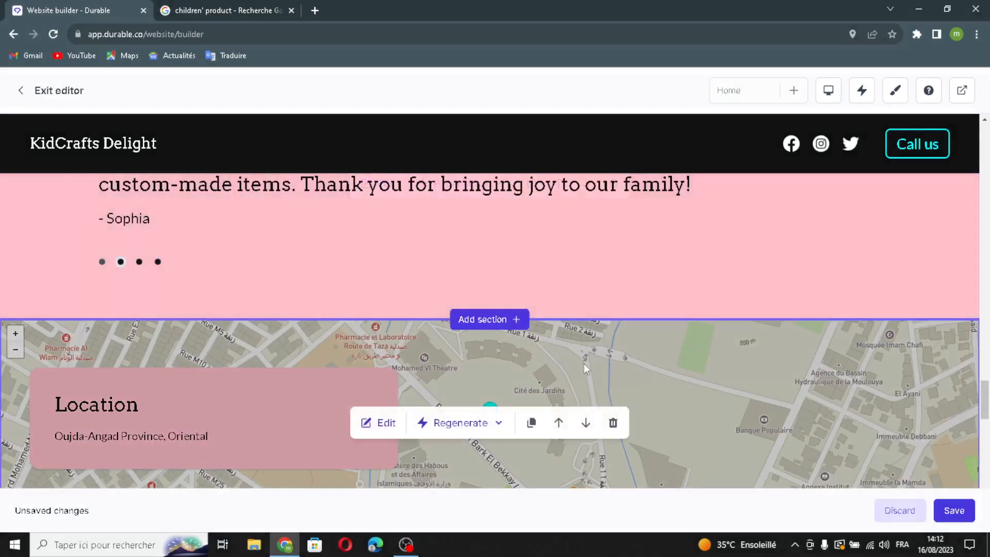
left_click(586, 423)
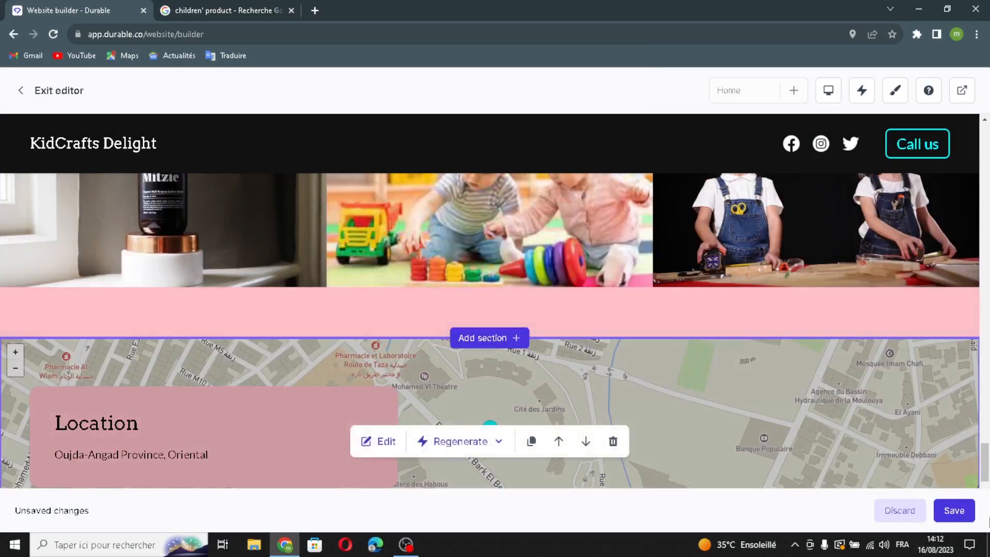
- Save the website changes and look over the Location and contact form sections
left_click(954, 511)
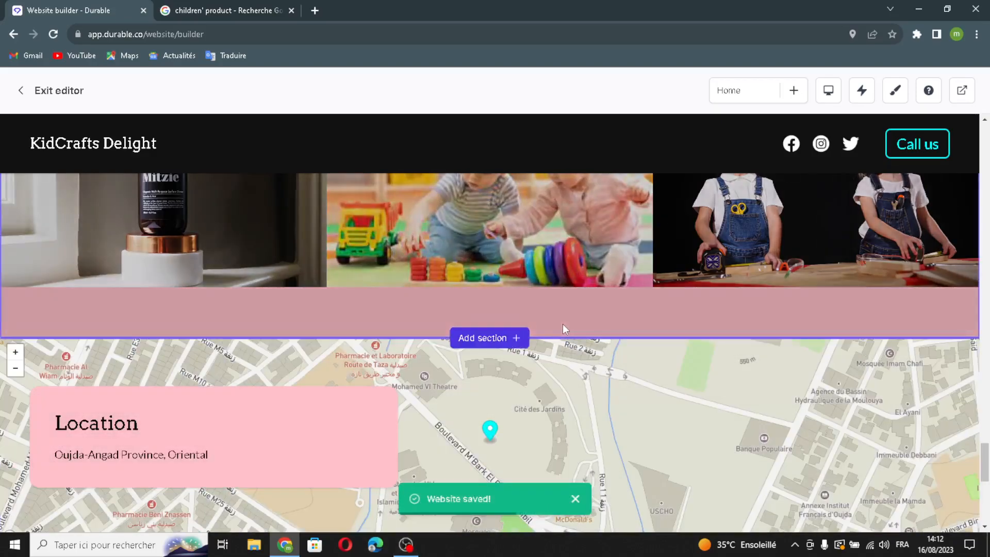
key("ctrl+f")
scroll(502, 364, "down", 4)
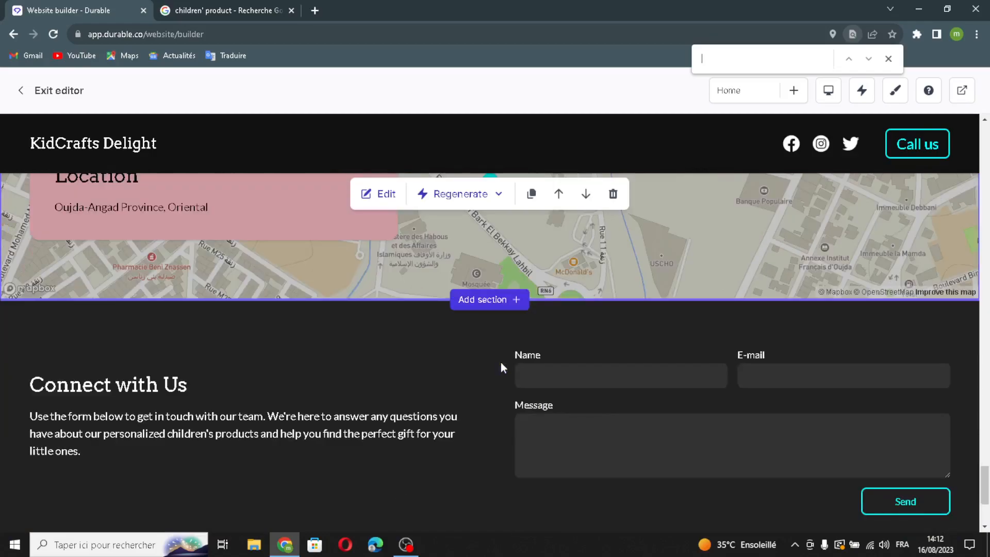
scroll(501, 367, "up", 1)
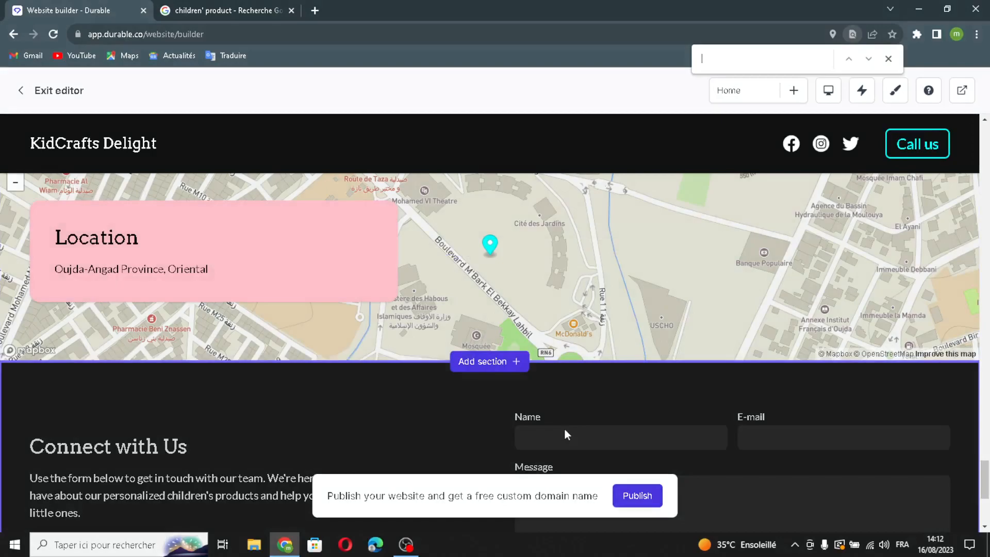
mouse_move(550, 309)
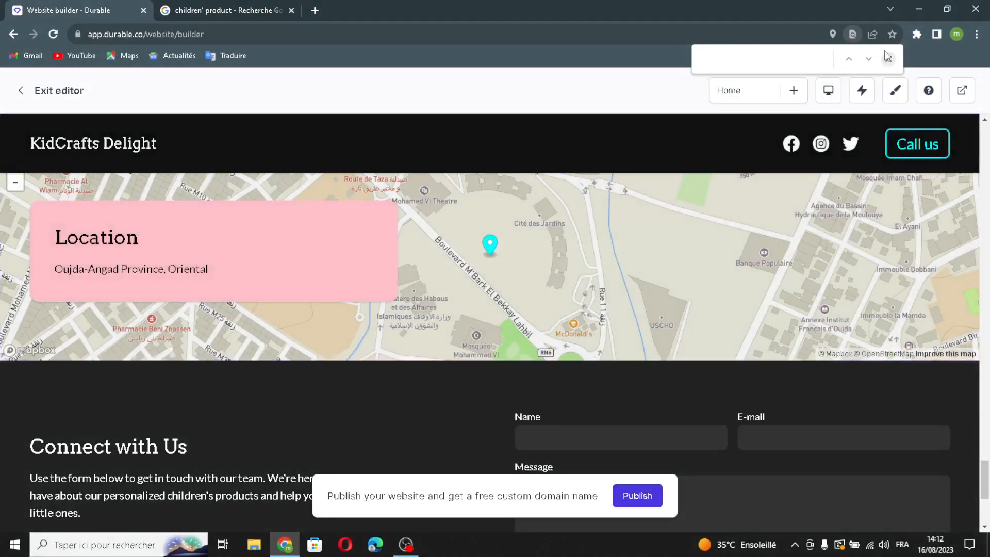
left_click(888, 59)
- Close the Google search page for children's products and return to the website builder
left_click(287, 12)
left_click(290, 11)
mouse_move(398, 298)
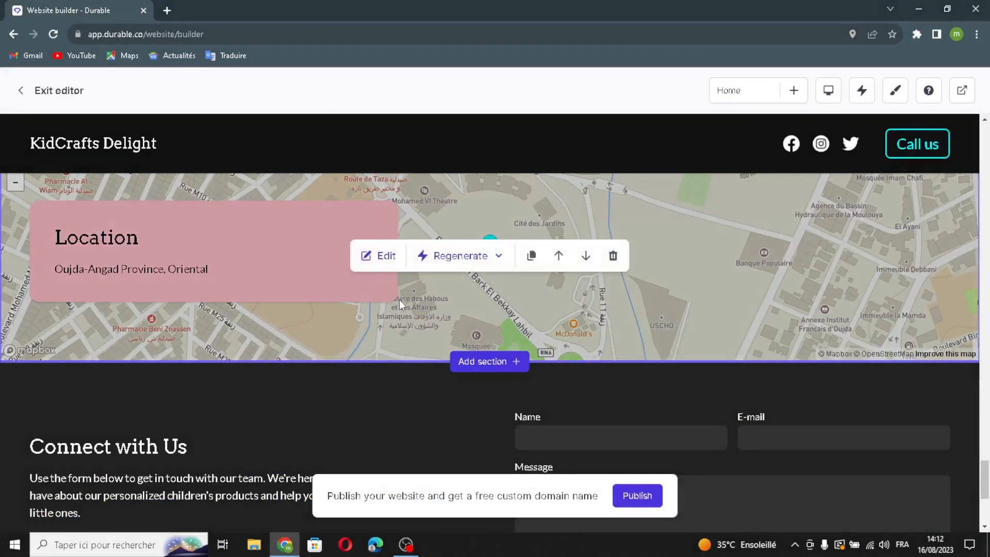